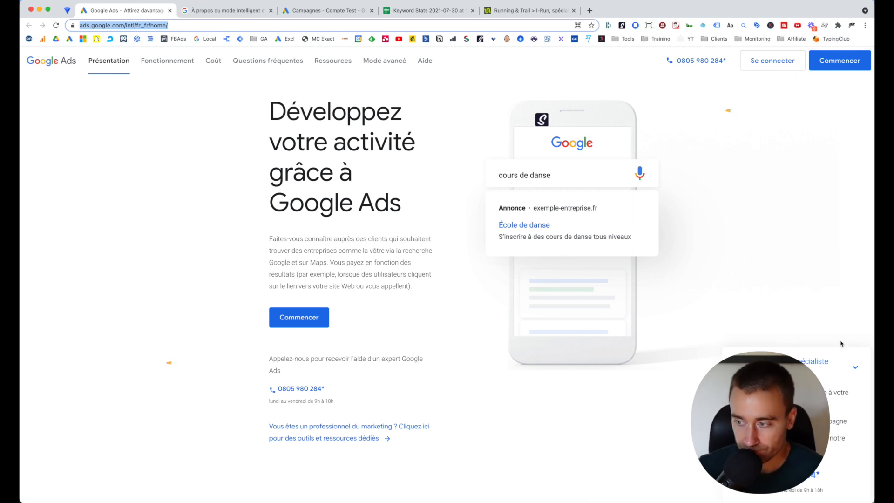
Read the help article on Intelligent and Expert modes, including the section "Passer du mode Intelligent au mode Expert"
click(853, 372)
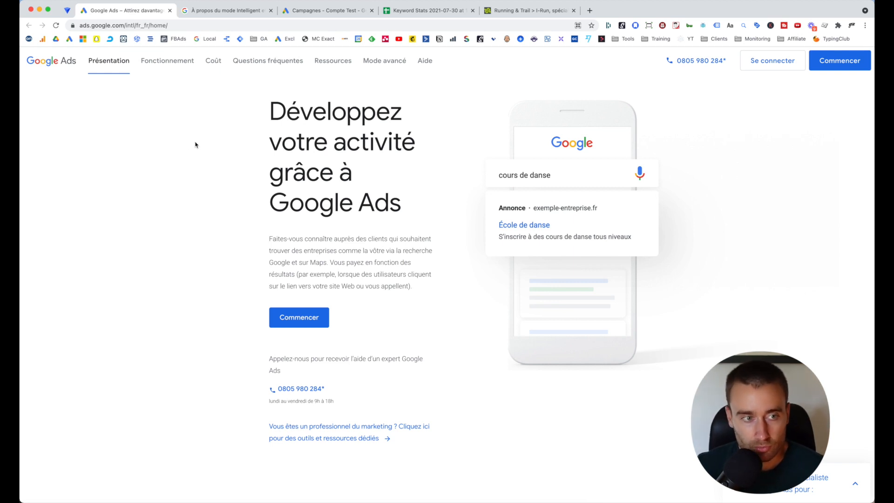
click(215, 13)
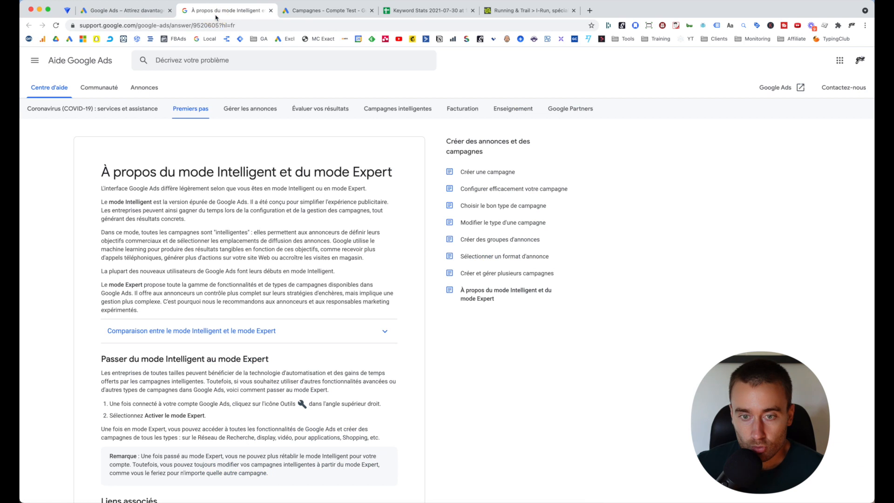
scroll(155, 179, down, 1)
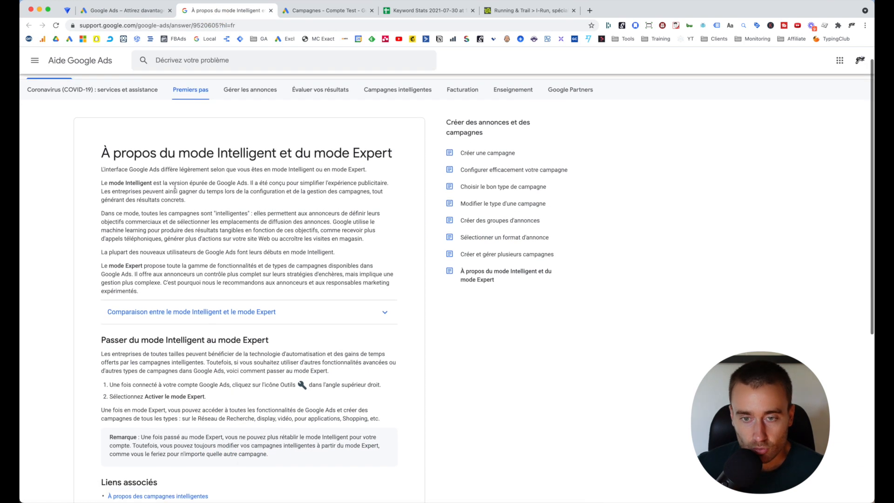
scroll(175, 187, down, 1)
scroll(159, 256, down, 2)
scroll(149, 278, up, 2)
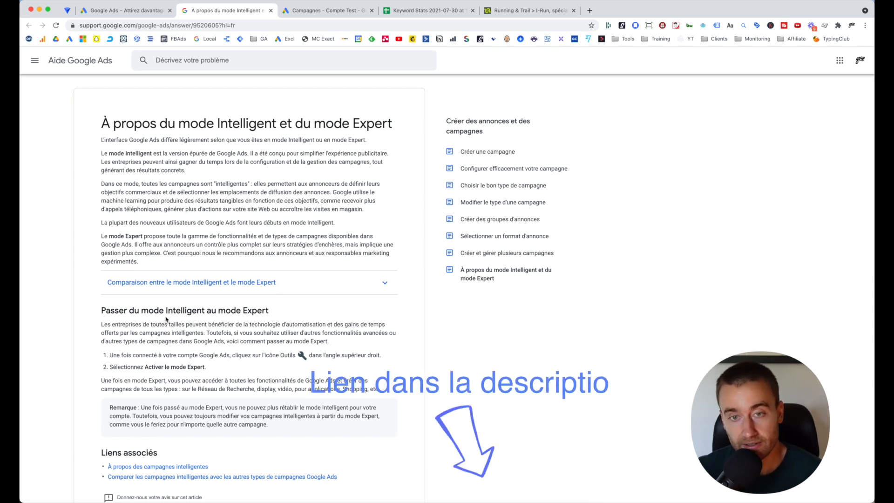
scroll(165, 318, down, 1)
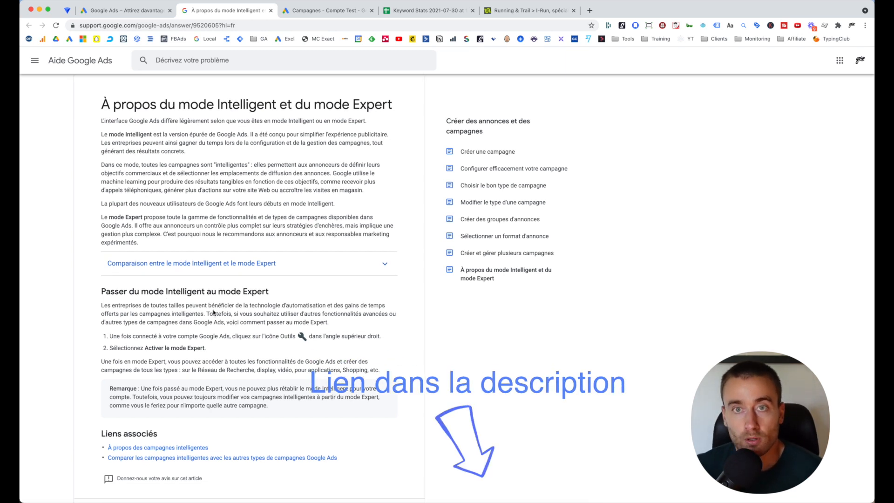
drag(270, 292, 105, 292)
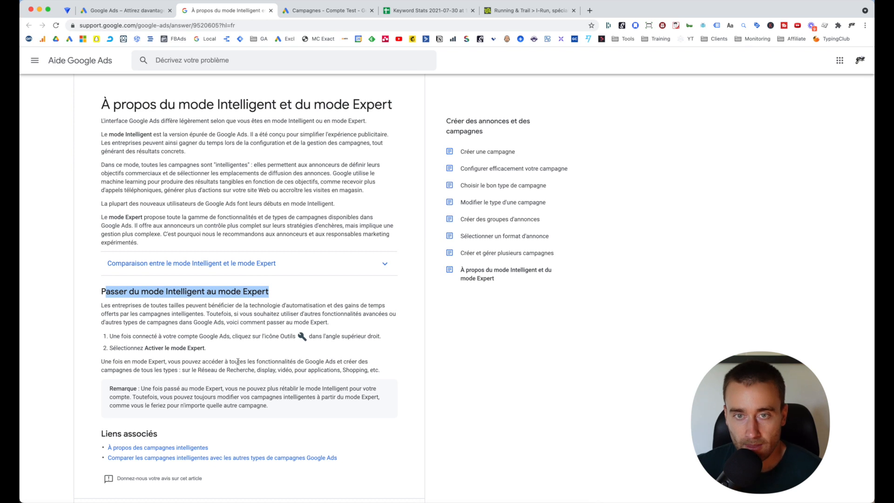
Open the keyword planning tool (Outil de planification des mots clés) in the Compte Test Google Ads account
click(325, 12)
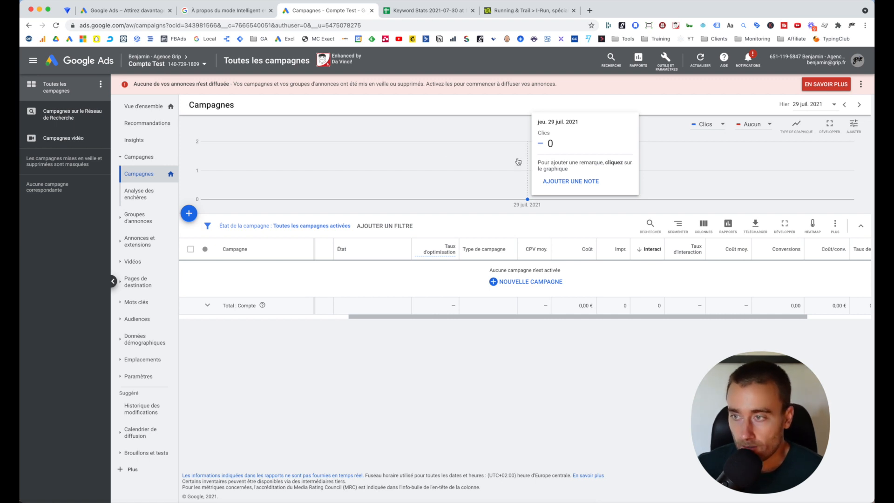
click(660, 67)
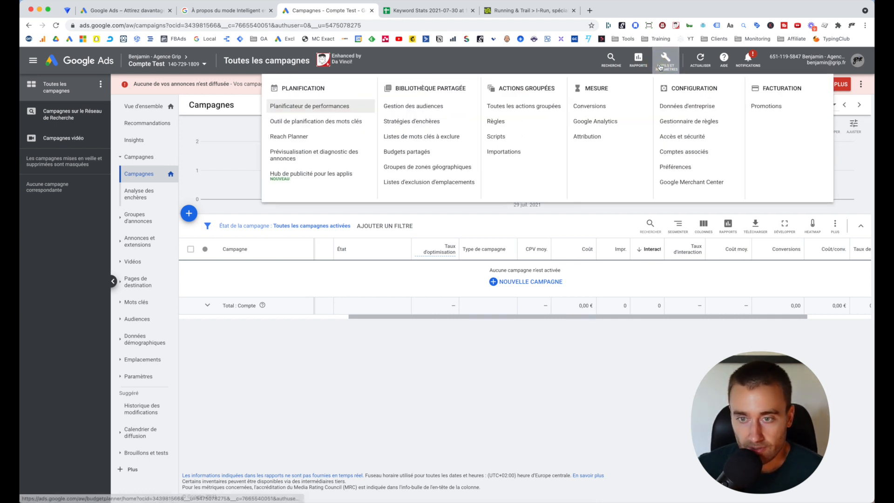
click(310, 126)
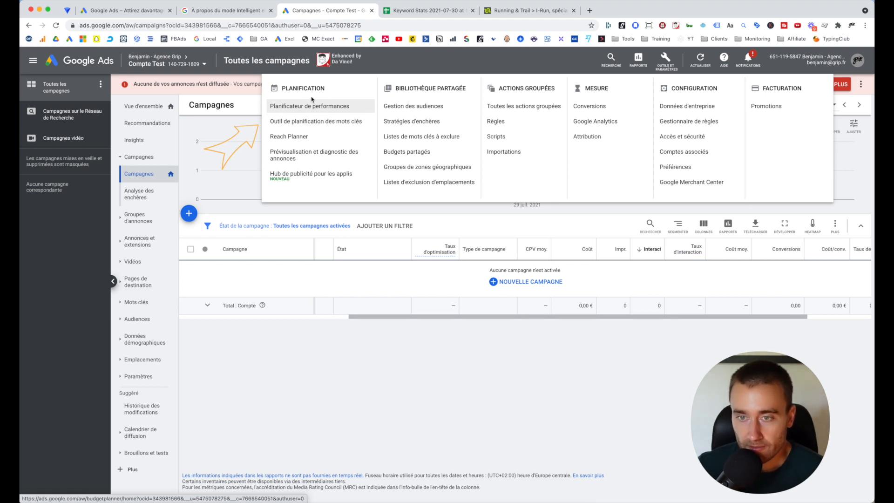
click(284, 89)
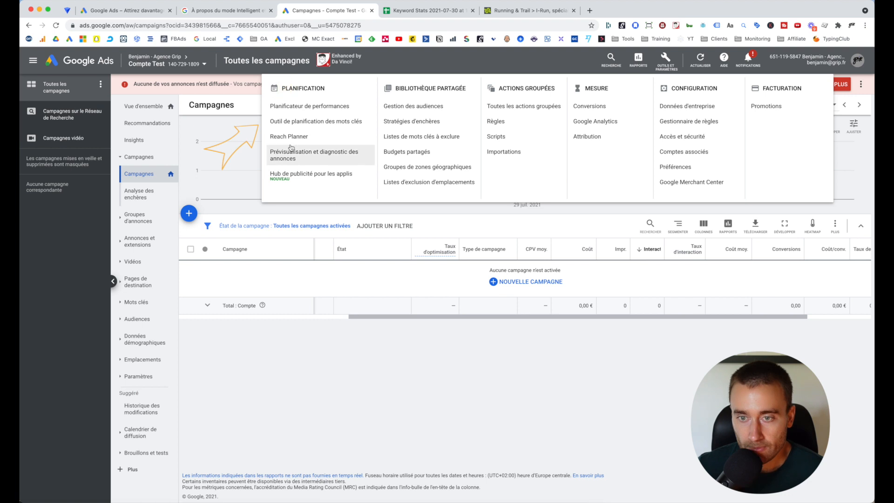
click(299, 125)
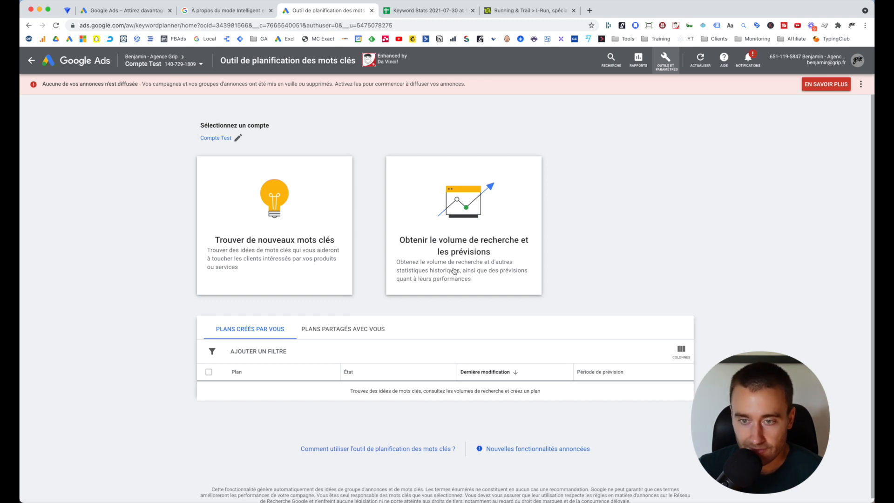
Start a search for new keywords based on keywords rather than a website, and add the term "chaussure de runnning"
click(296, 256)
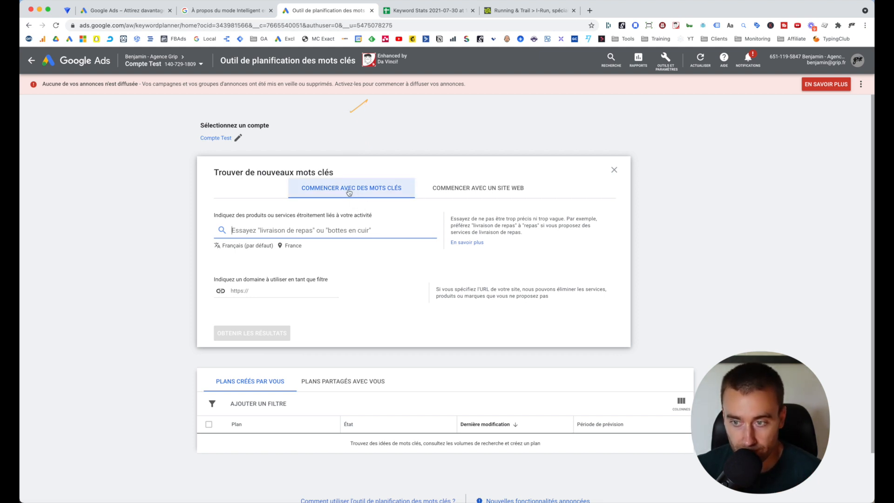
click(478, 191)
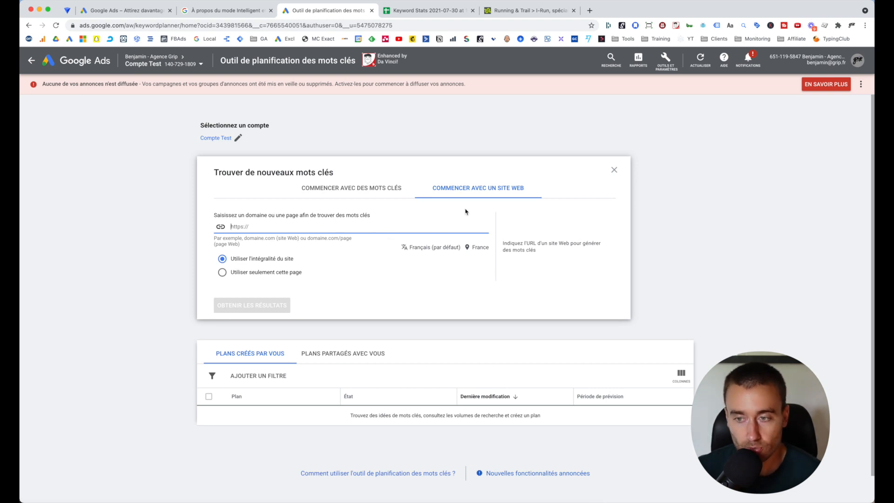
click(357, 191)
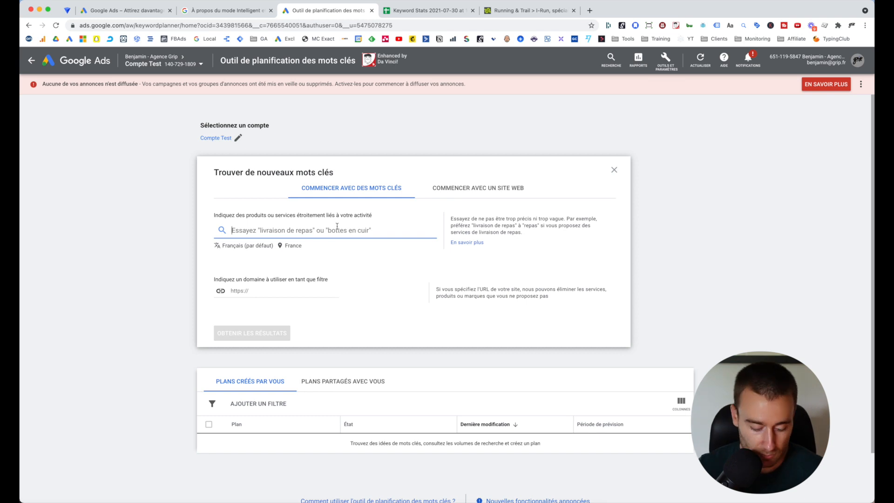
text(chaussure de run)
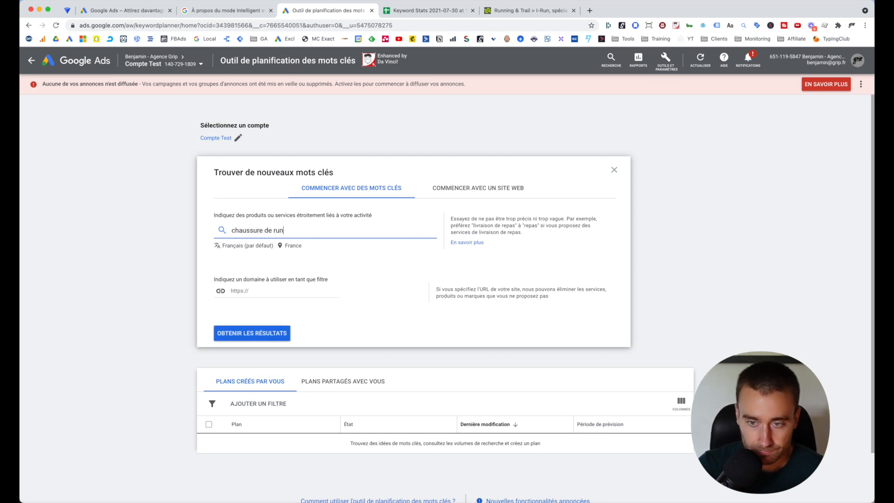
text(nning)
key(Return)
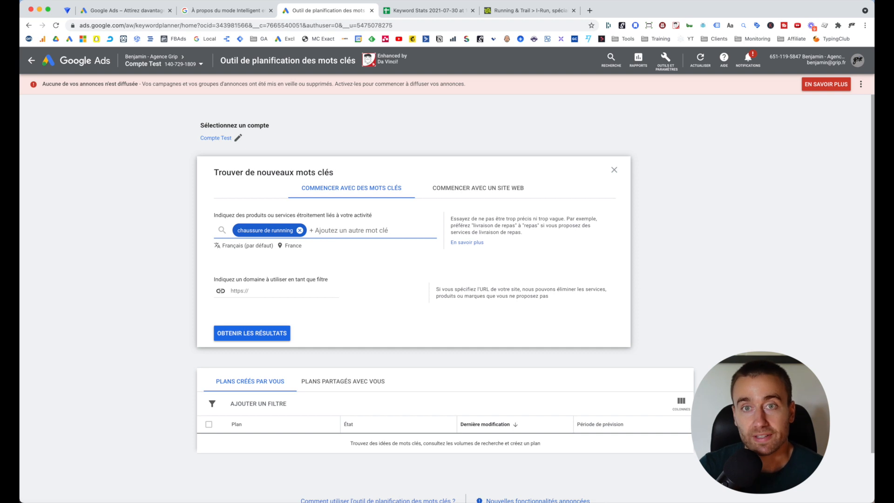
Add the seed keywords "chaussure pour courrir" and "chaussure à pointe" to the new keyword search
text(ch)
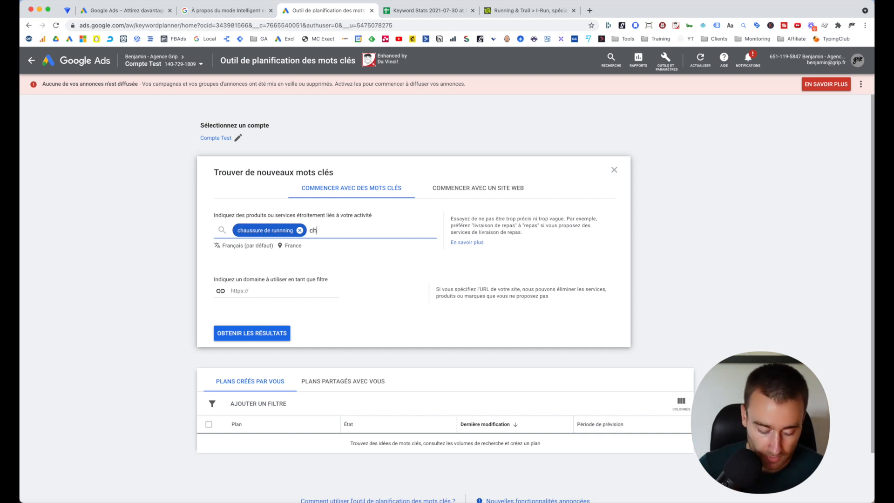
text(aussure pour courrir)
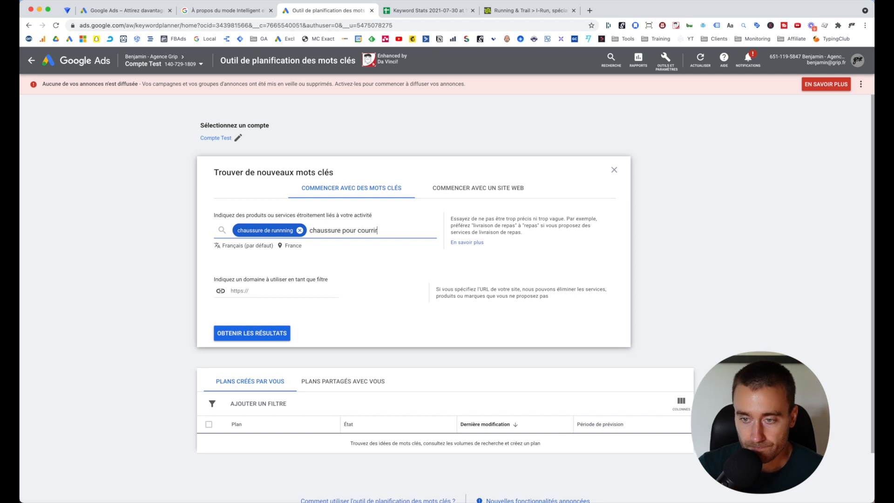
key(Return)
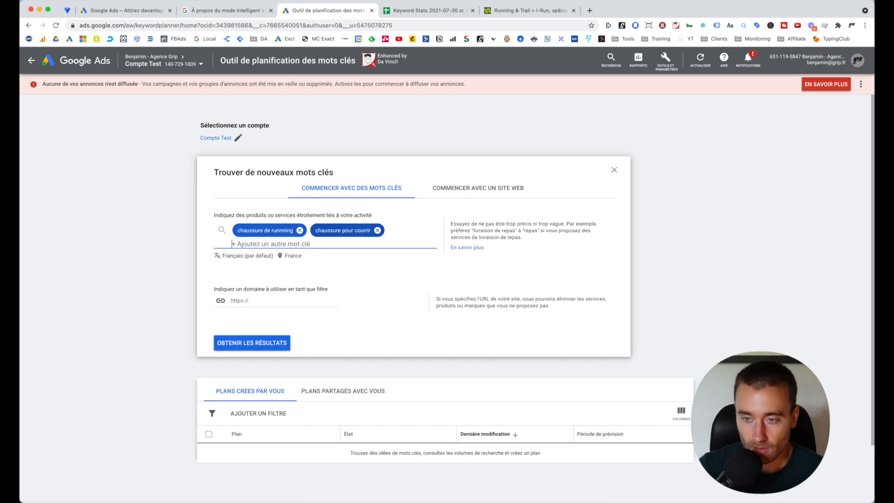
text(ch)
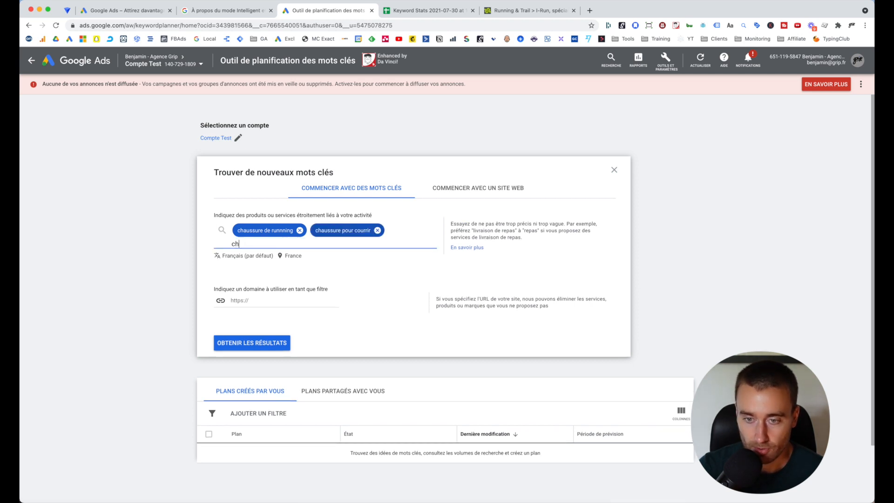
text(aussure à pointe)
key(Return)
Add the seed keyword "running" and generate the keyword ideas
text(r)
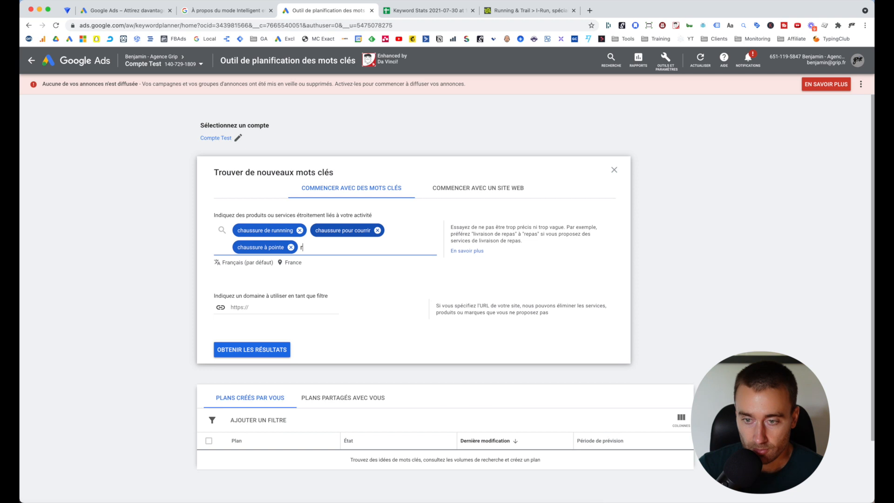
text(unnung)
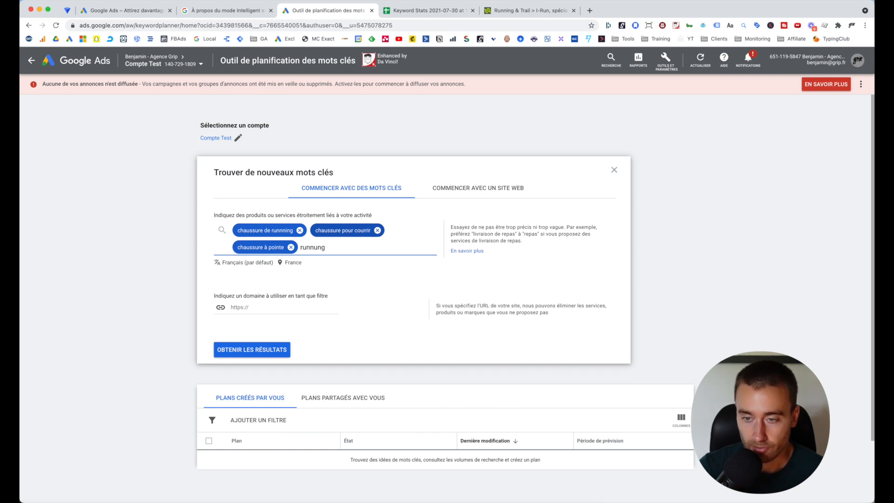
key(BackSpace)
key(BackSpace)
key(BackSpace)
text(ing)
key(Return)
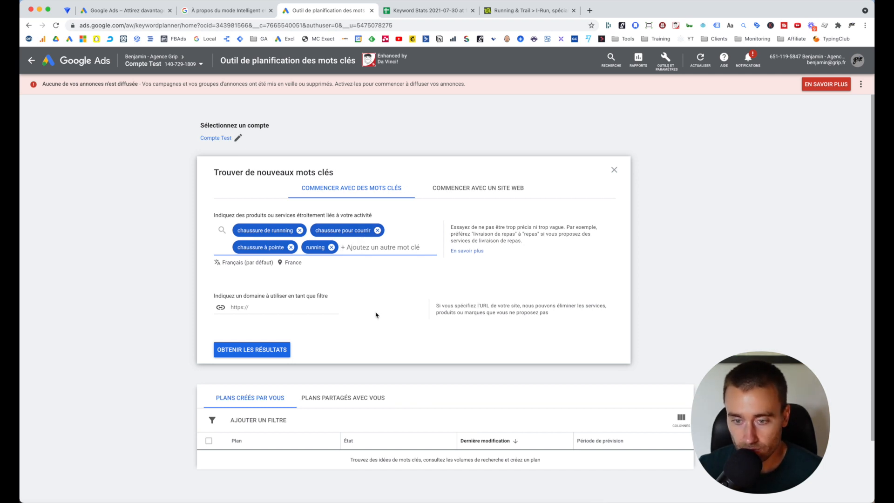
click(276, 356)
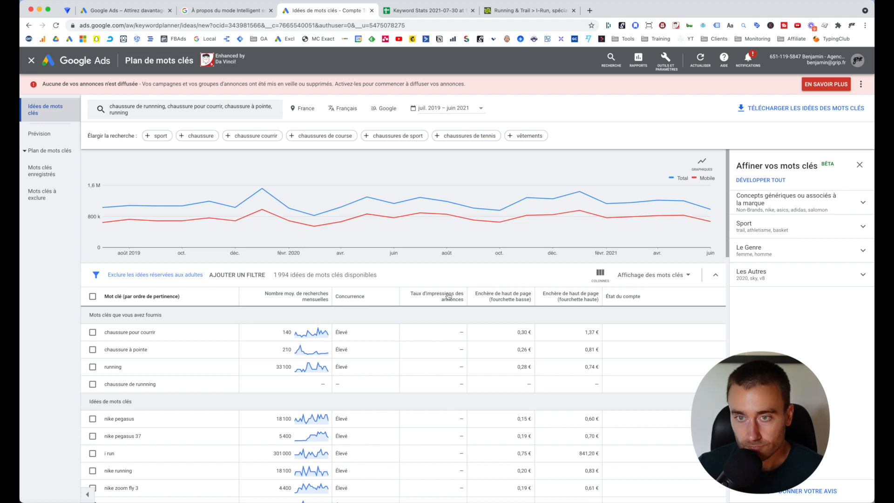
Examine the target location and language options for the keyword ideas
mouse_move(400, 217)
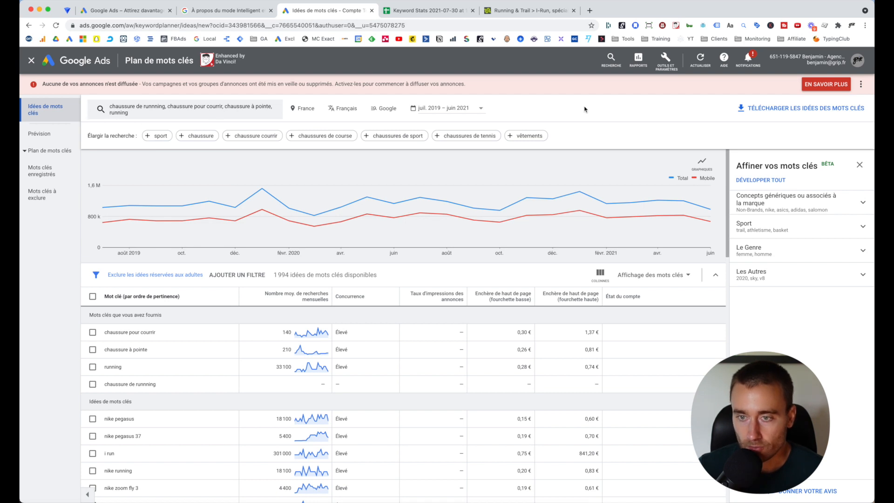
click(318, 109)
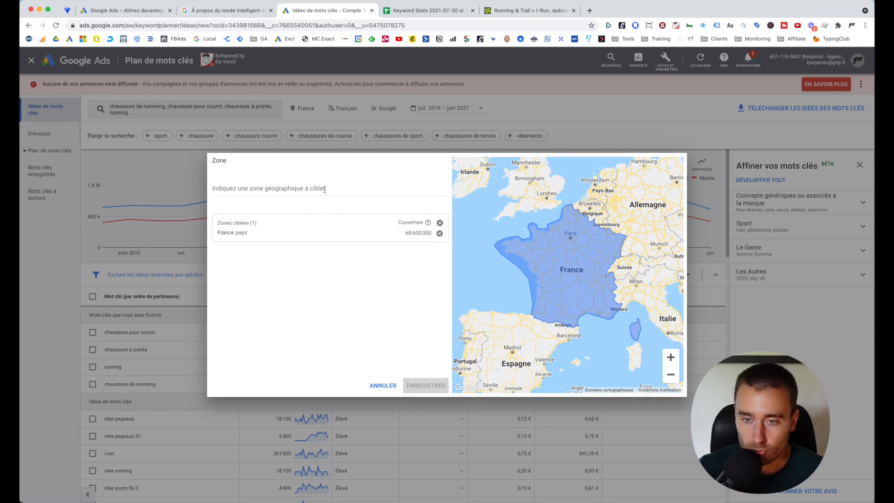
click(378, 388)
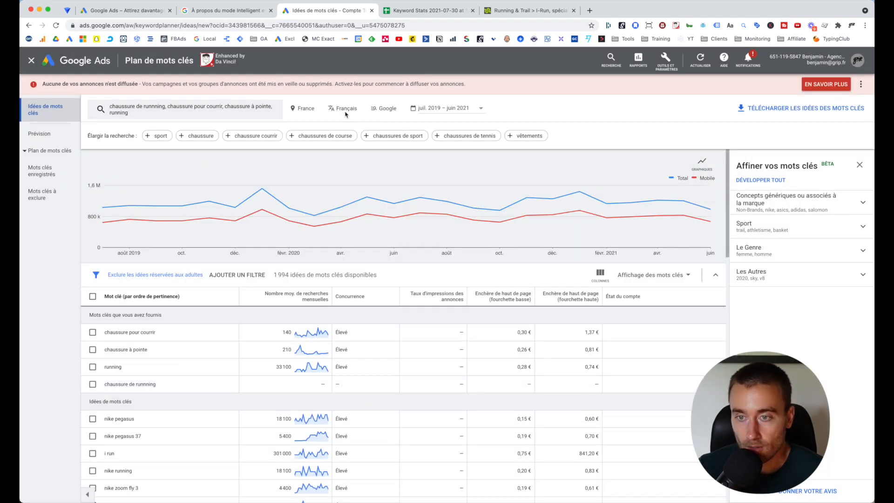
click(345, 112)
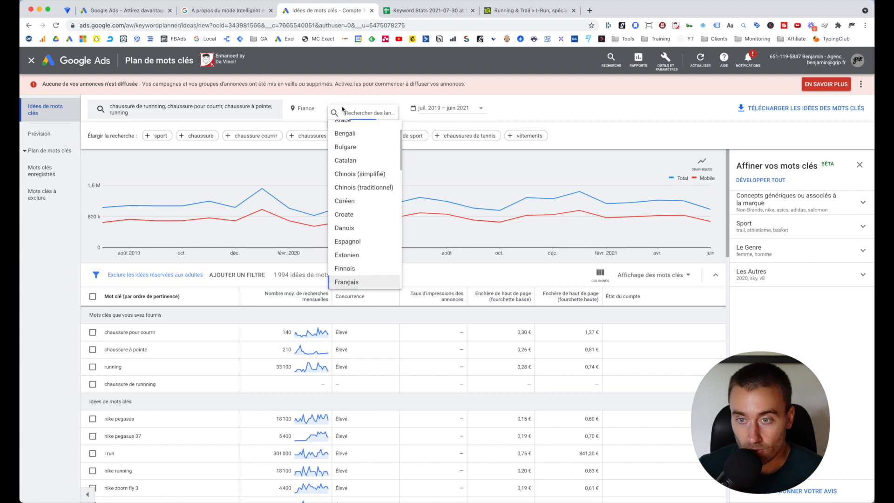
click(352, 101)
Examine the search network choices, Google alone or Google with its Search Network partners
click(383, 111)
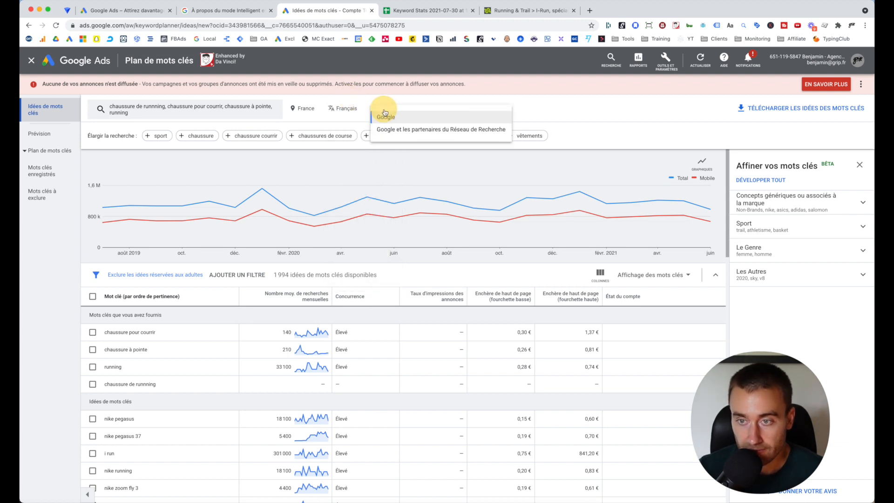
click(385, 104)
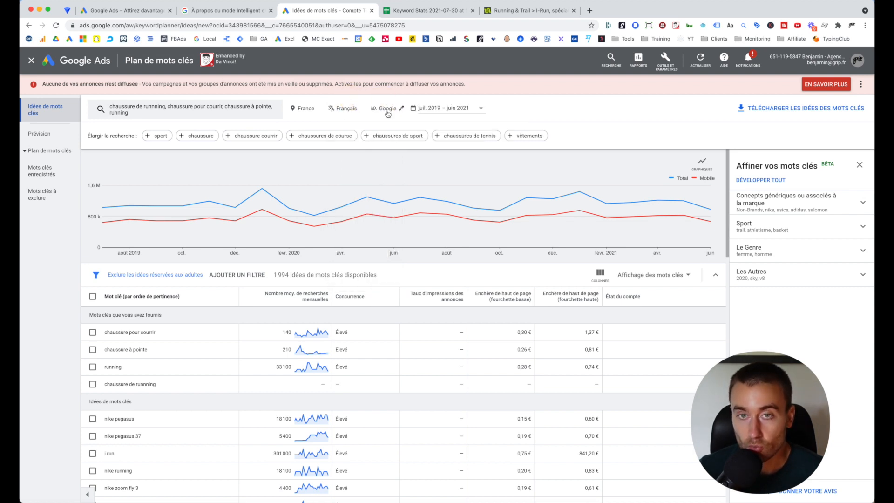
click(387, 113)
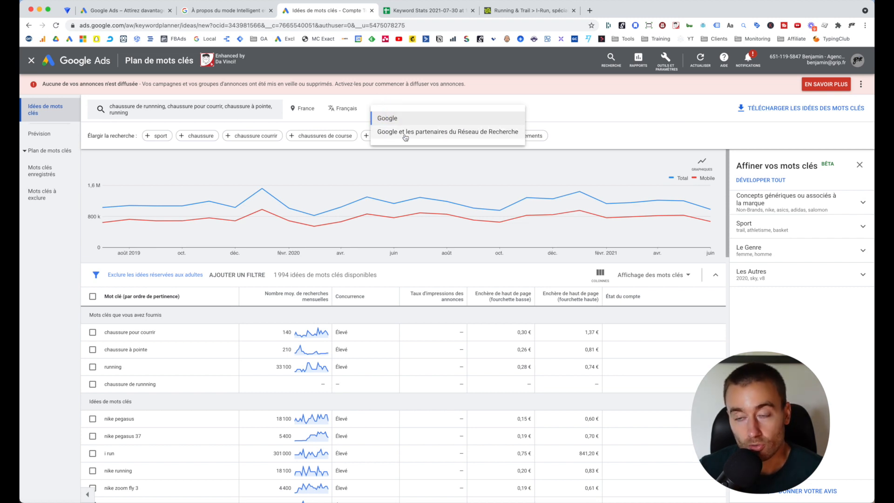
click(402, 100)
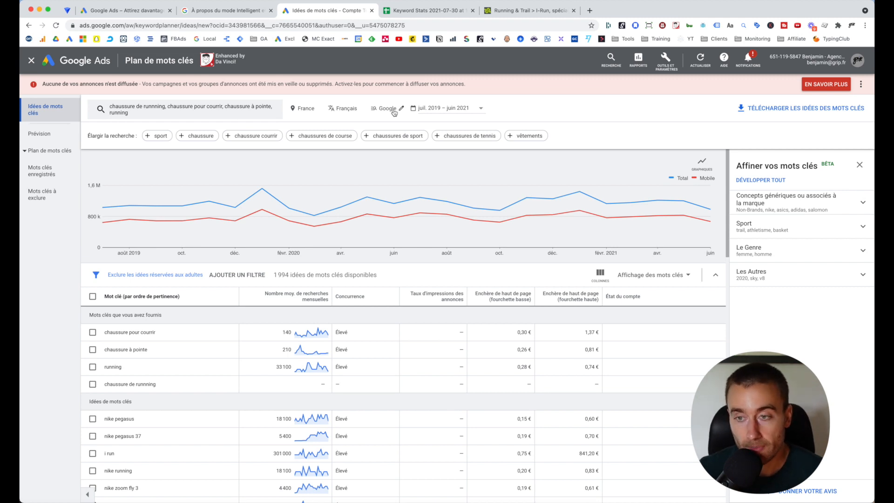
Set the date range of the keyword statistics to Les 24 derniers mois
click(478, 109)
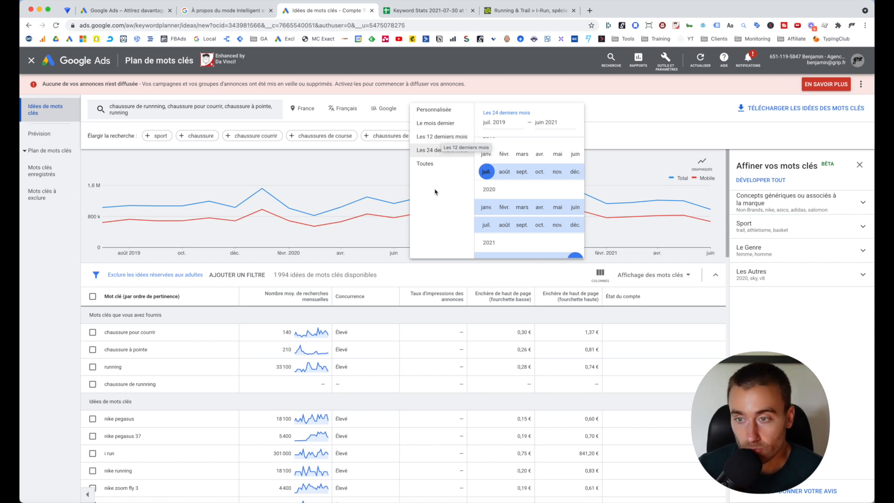
click(435, 150)
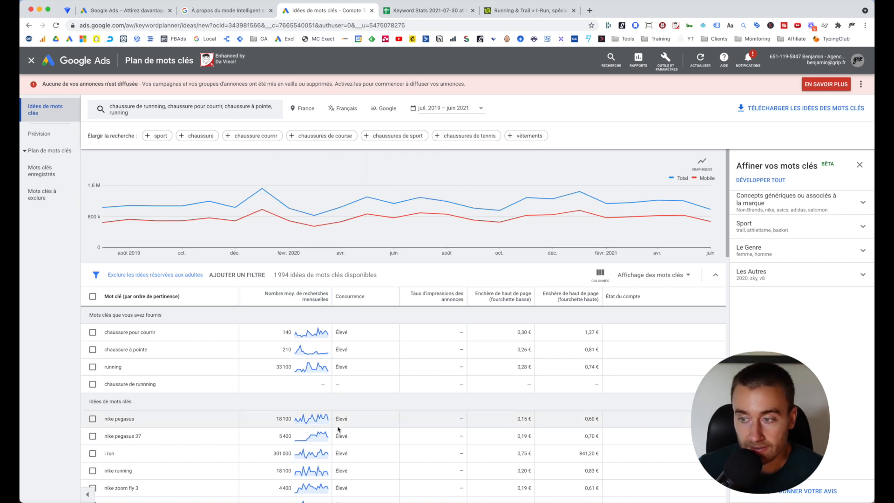
scroll(205, 266, down, 2)
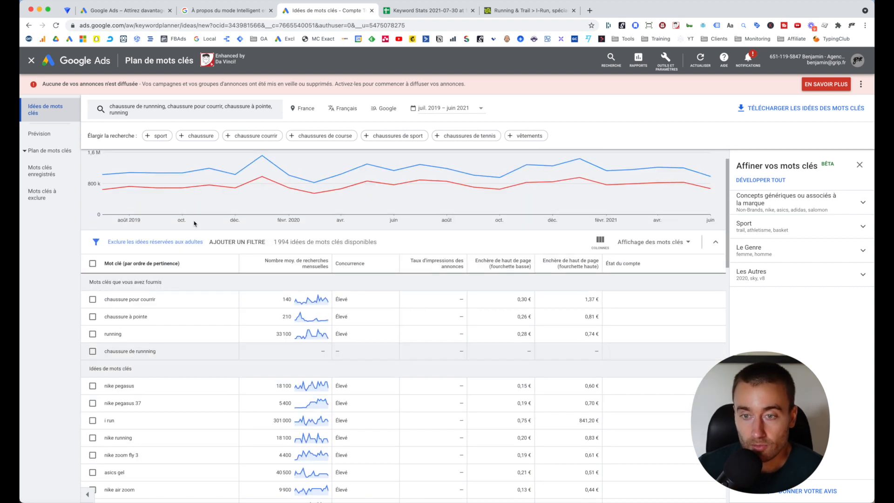
Examine the search volume trends of the provided keywords, including the monthly graph for "chaussure pour courrir"
scroll(195, 218, up, 2)
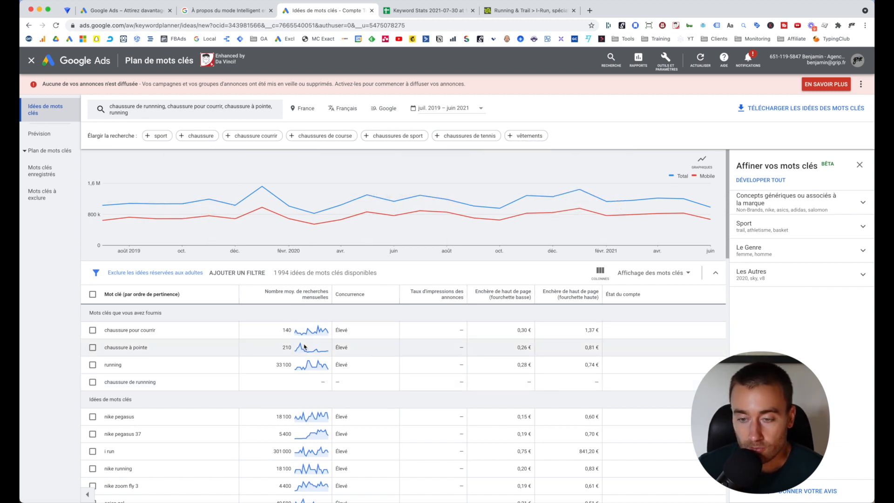
scroll(304, 347, down, 1)
mouse_move(304, 345)
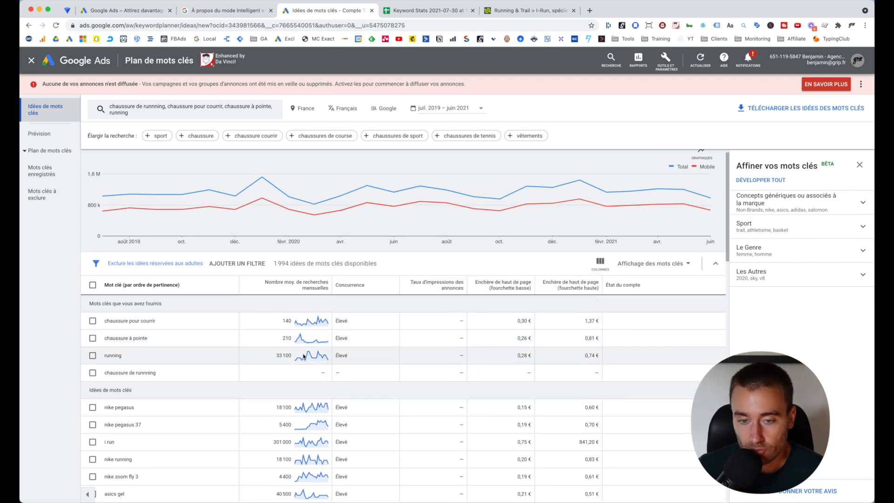
mouse_move(308, 325)
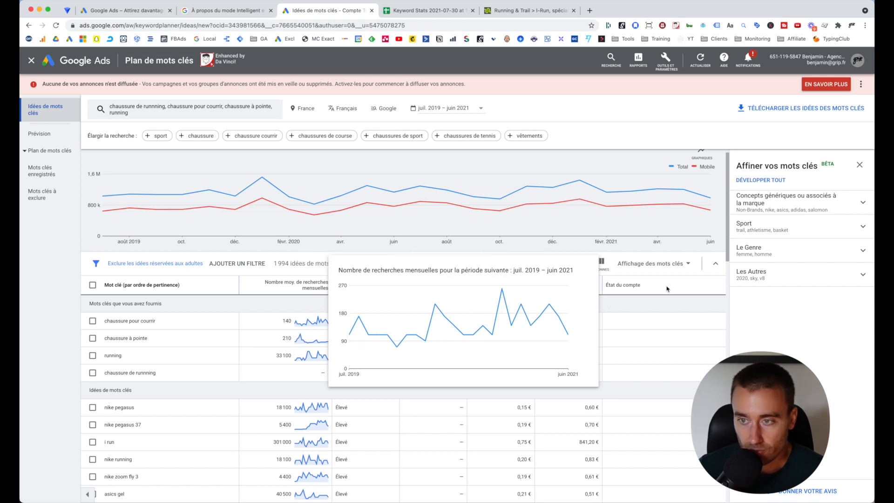
Set the date range of the keyword statistics to Toutes and check the overall search volume graph
click(464, 112)
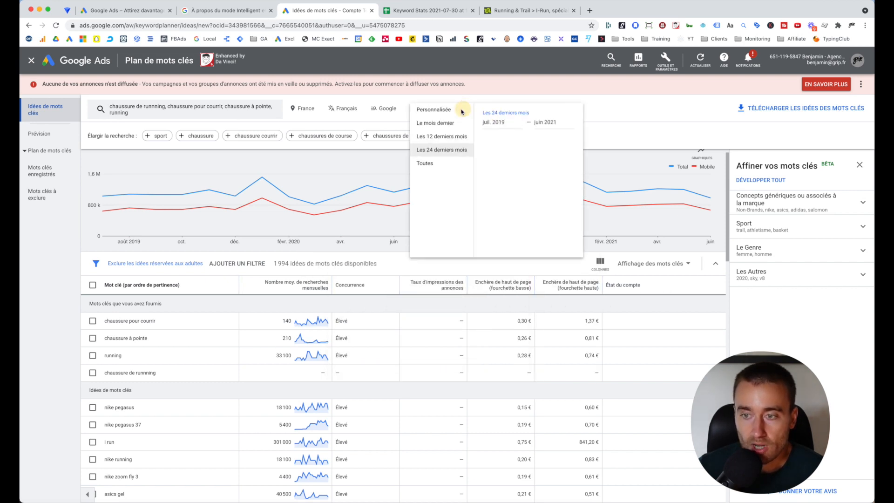
click(444, 167)
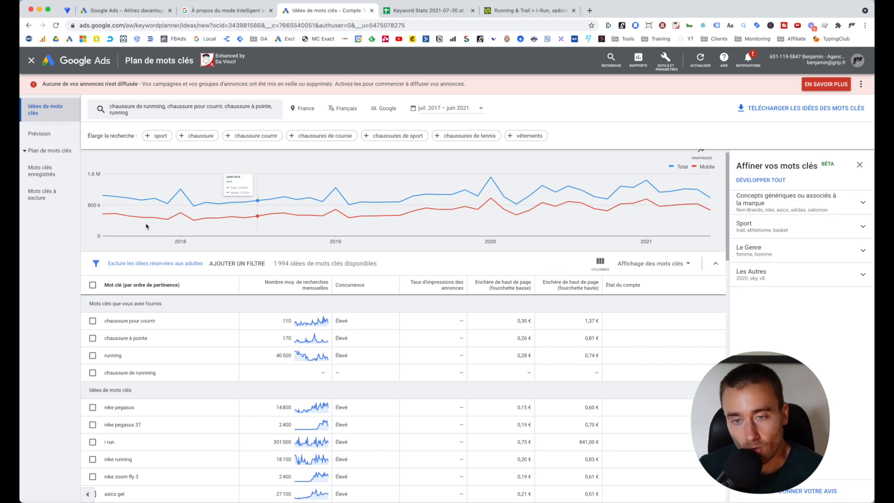
mouse_move(705, 183)
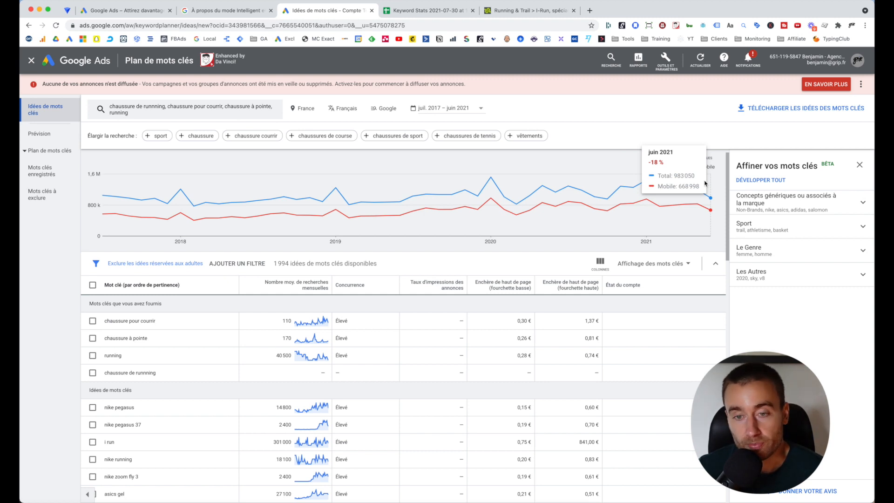
mouse_move(177, 221)
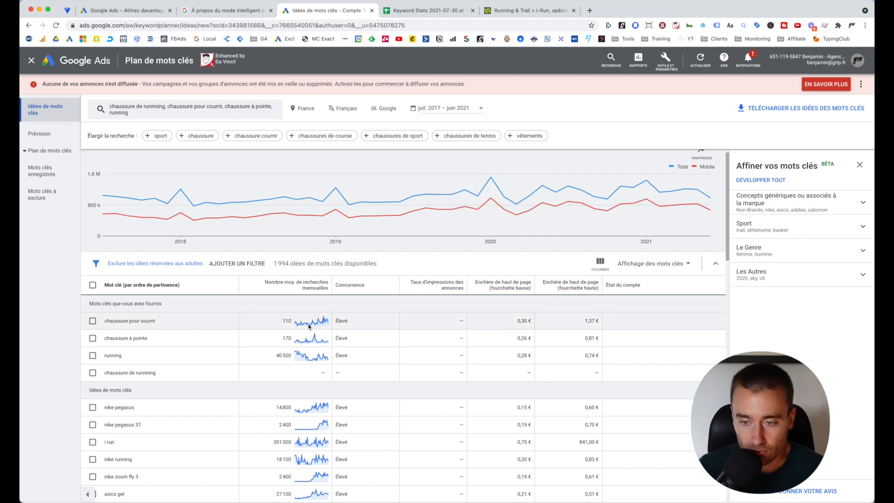
Examine the monthly search trend of the keyword idea "nike pegasus"
scroll(308, 326, down, 1)
mouse_move(319, 386)
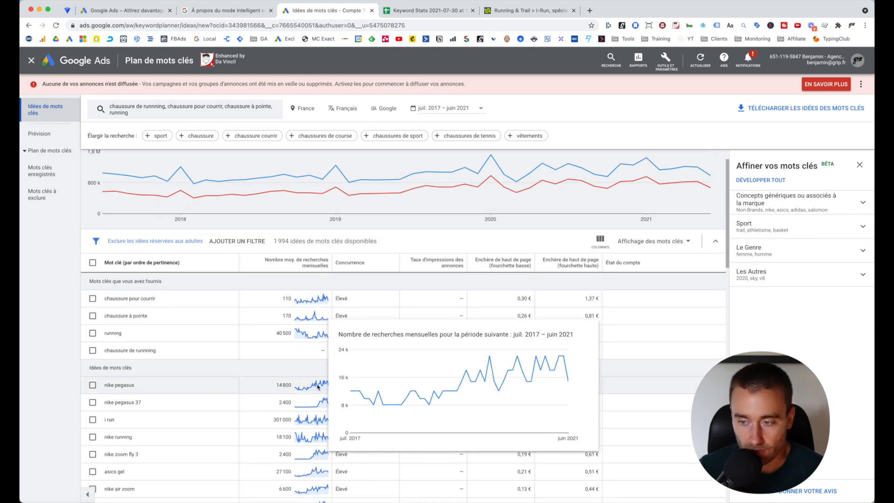
scroll(319, 387, down, 2)
Broaden the search by adding the suggested keyword "chaussures de course"
scroll(270, 309, up, 3)
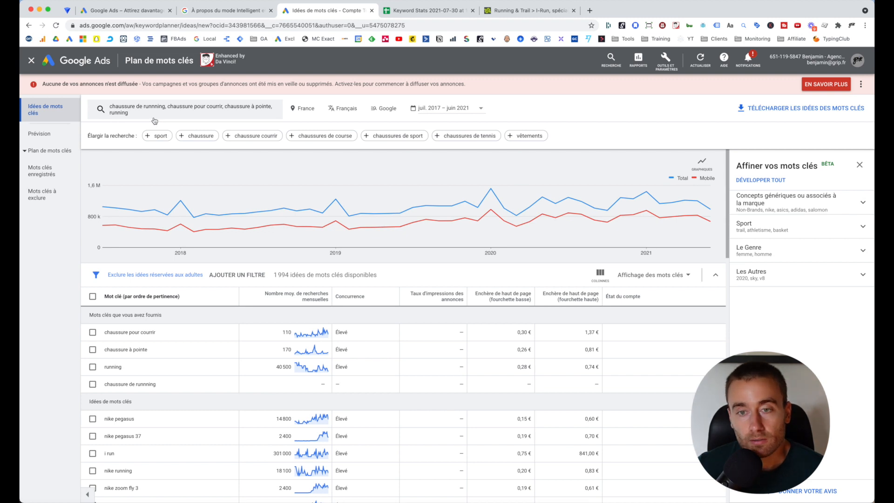
click(322, 136)
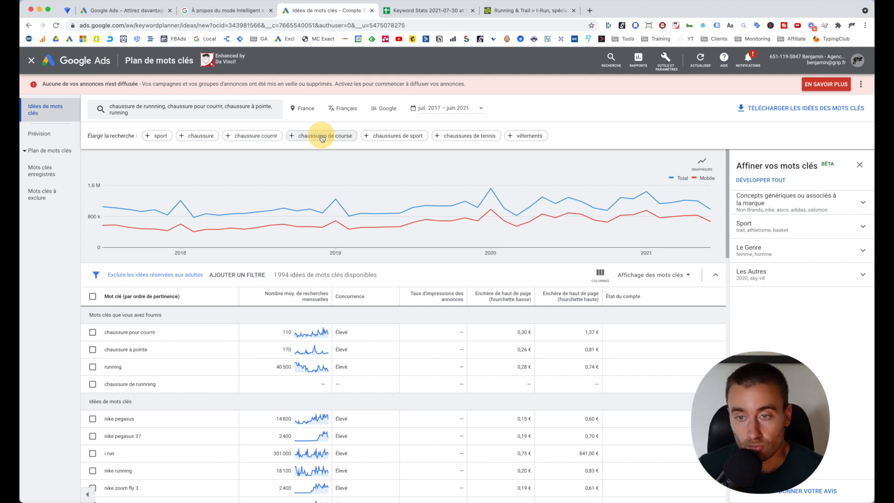
key(Return)
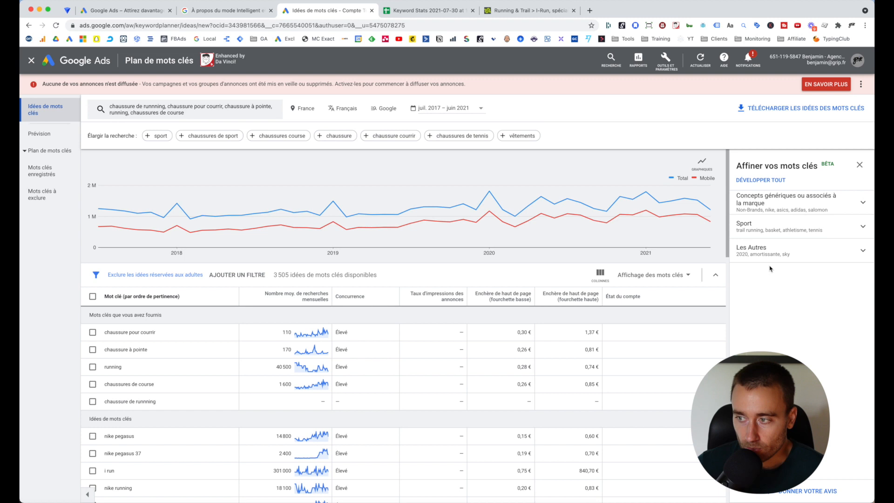
Expand the generic and brand-related concepts refinement, try excluding all Marque keywords, and include them again
click(838, 208)
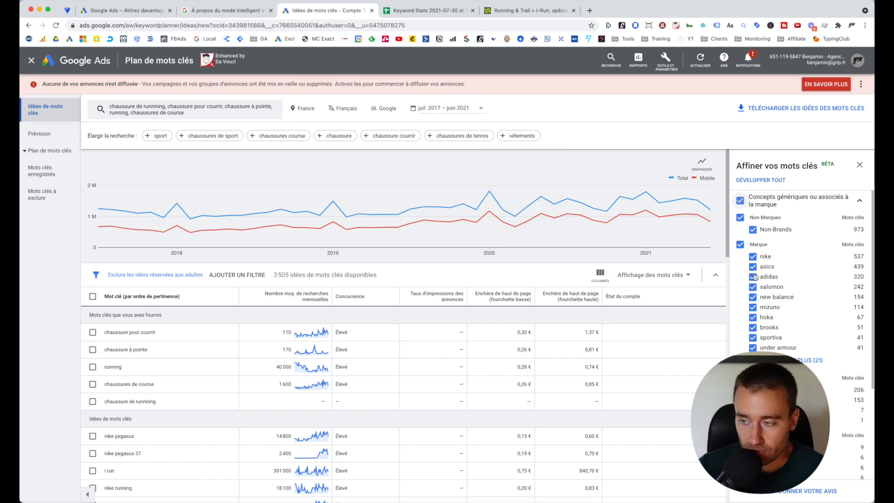
scroll(178, 401, down, 2)
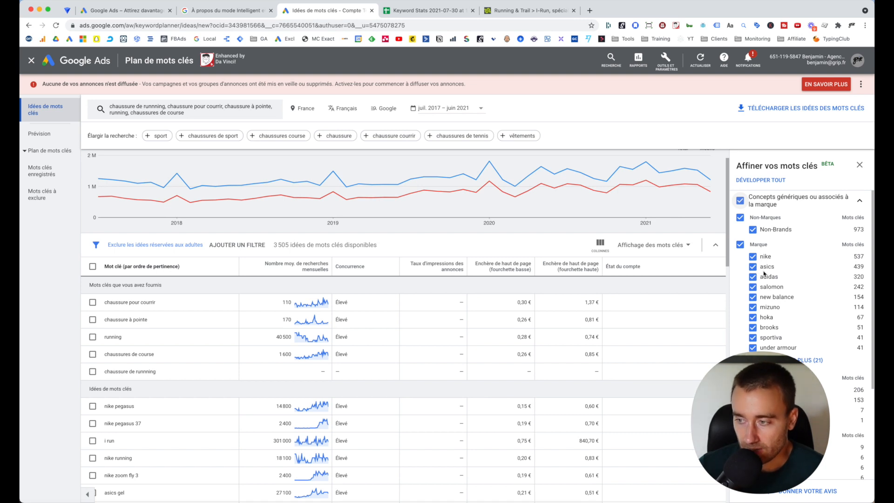
click(741, 245)
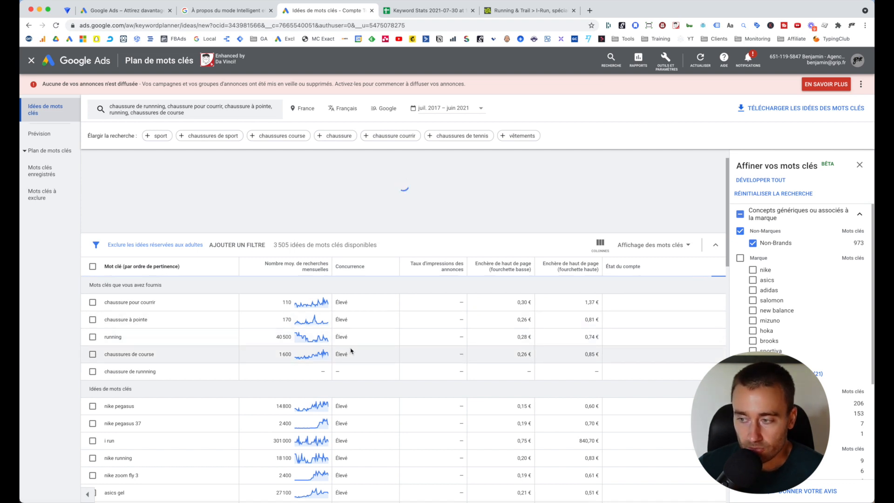
click(740, 259)
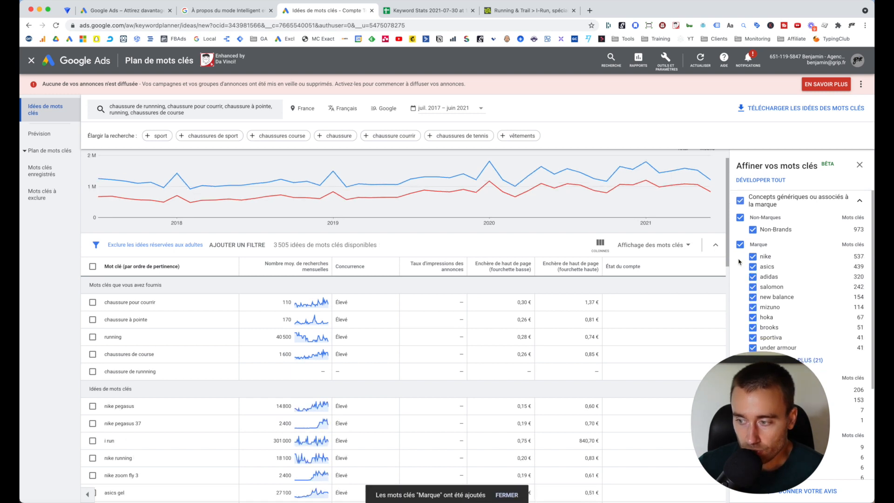
Review the remaining brands and retailers in the generic and brand-related concepts refinement, and collapse the group
scroll(787, 349, down, 2)
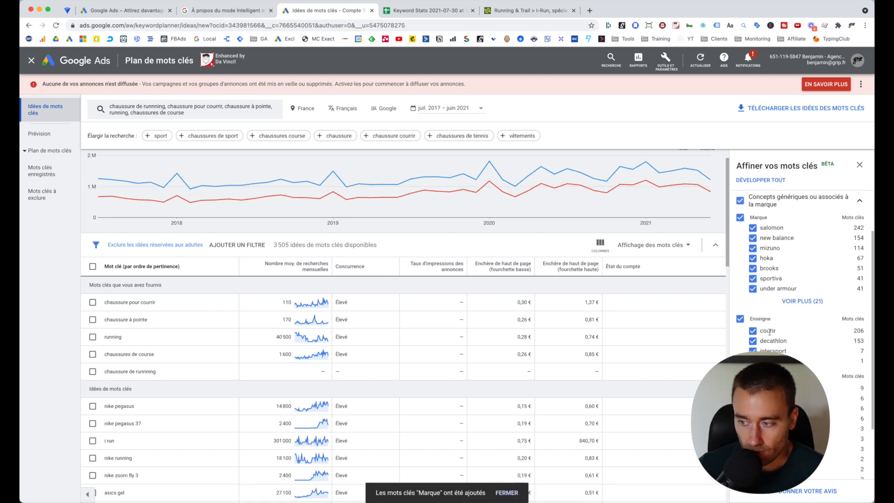
scroll(775, 340, down, 2)
scroll(810, 289, up, 4)
click(859, 204)
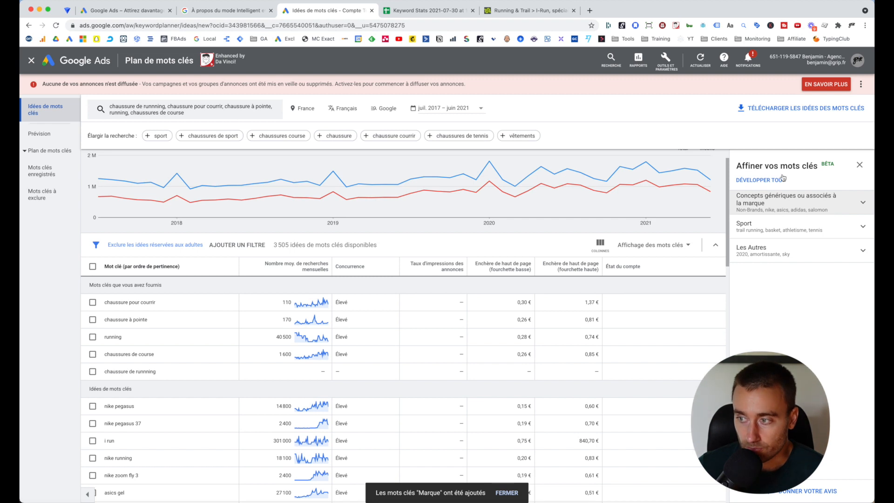
Examine the keyword categories in the Sport and Les Autres refinement groups
click(850, 234)
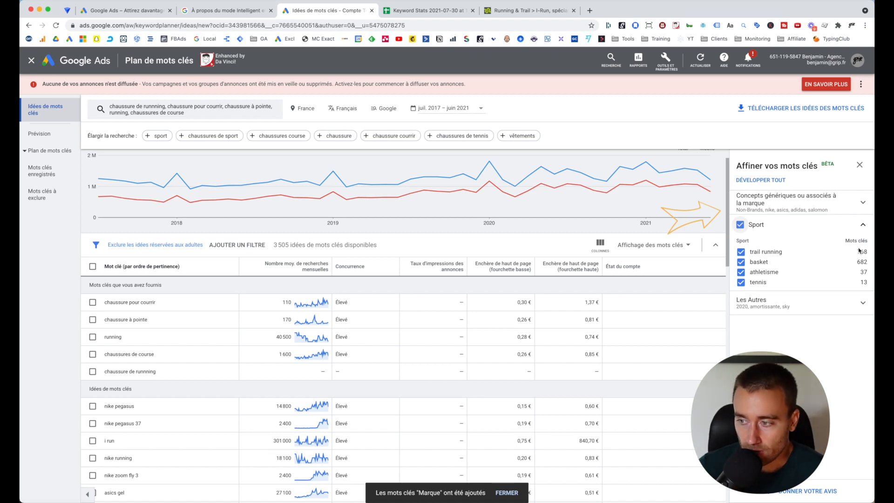
click(863, 224)
click(795, 256)
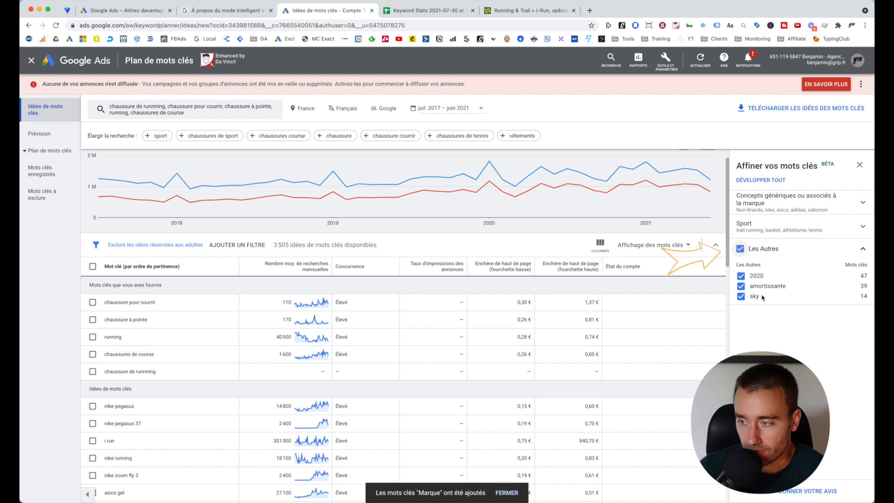
click(862, 249)
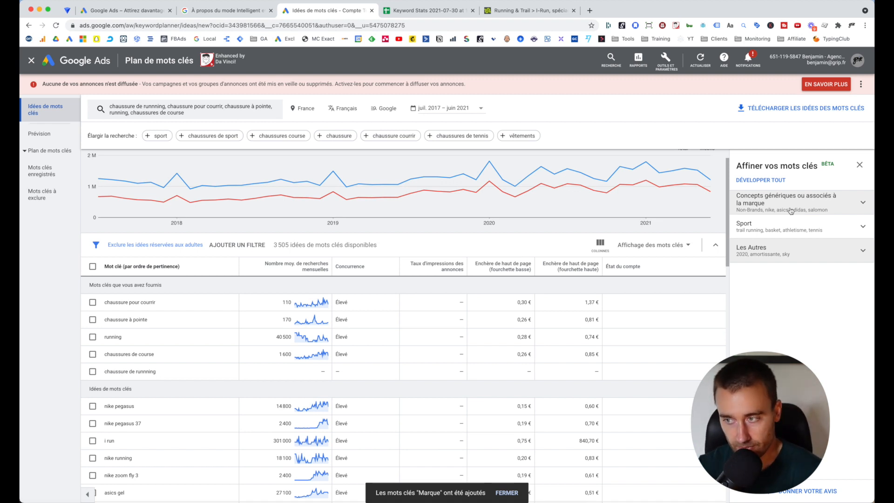
Examine the provided keywords and keyword ideas with their average monthly searches and search trends
scroll(272, 320, down, 2)
scroll(271, 323, up, 2)
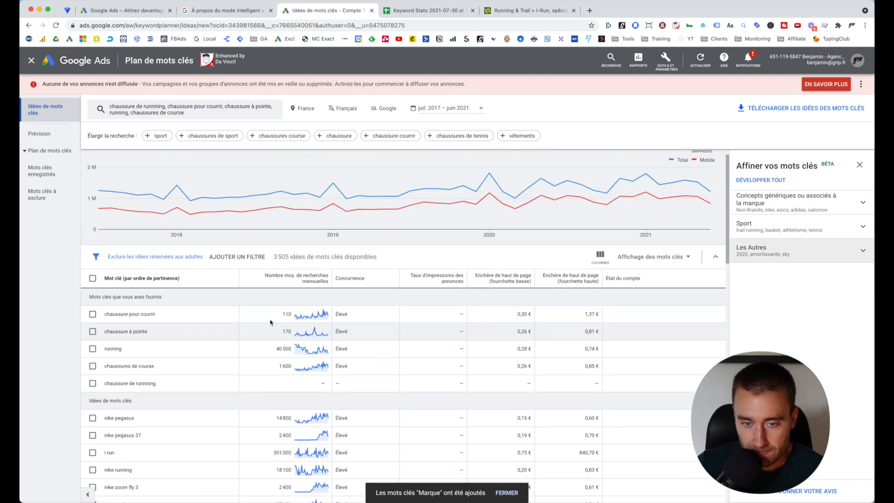
scroll(251, 323, down, 3)
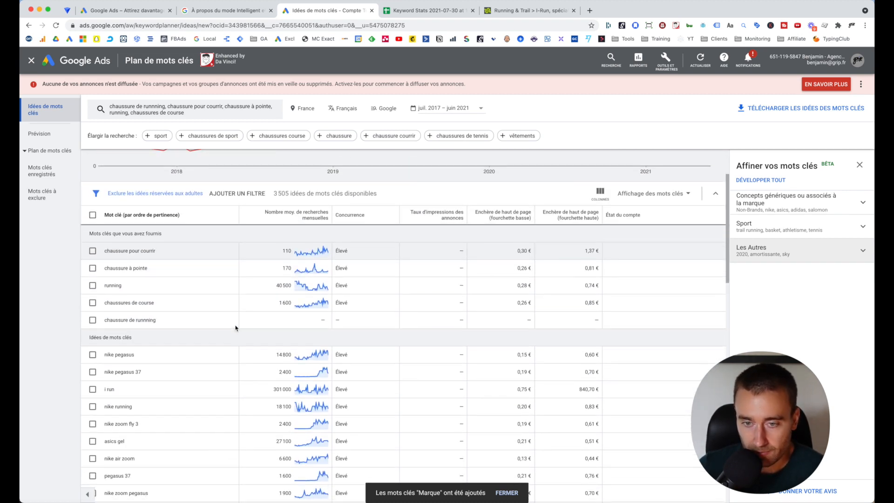
scroll(237, 328, down, 1)
scroll(231, 326, down, 1)
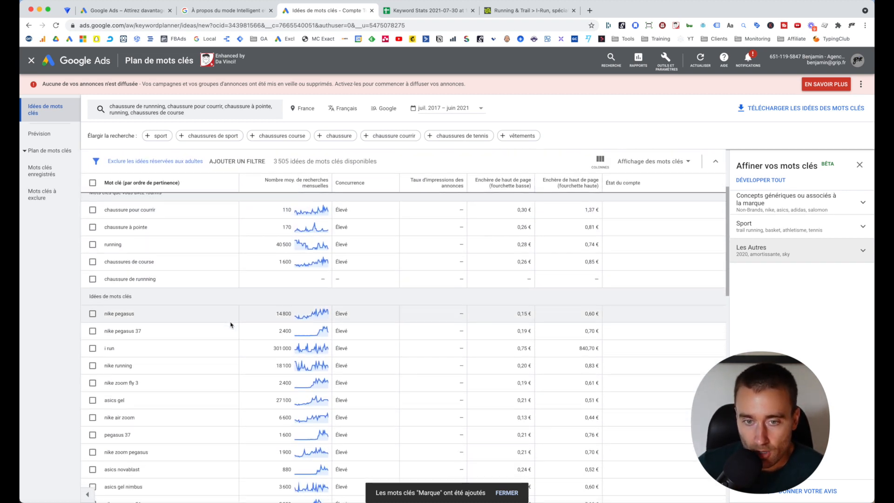
scroll(228, 324, up, 3)
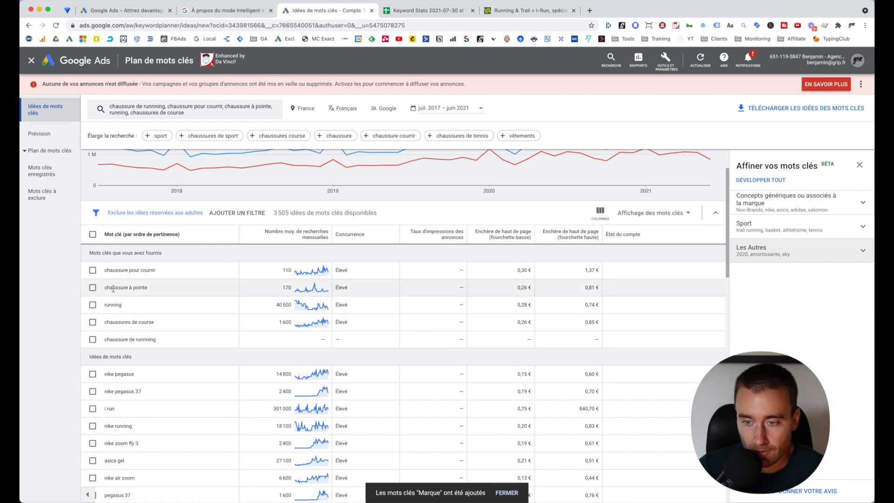
scroll(165, 310, up, 1)
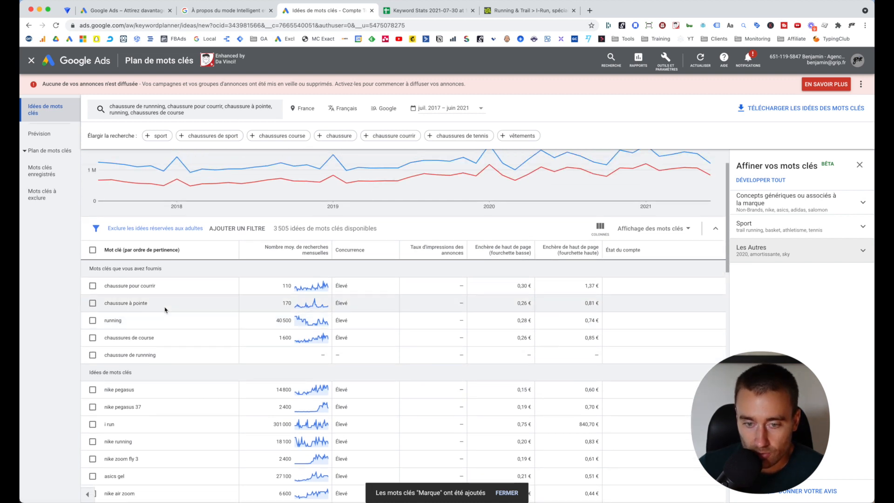
mouse_move(311, 286)
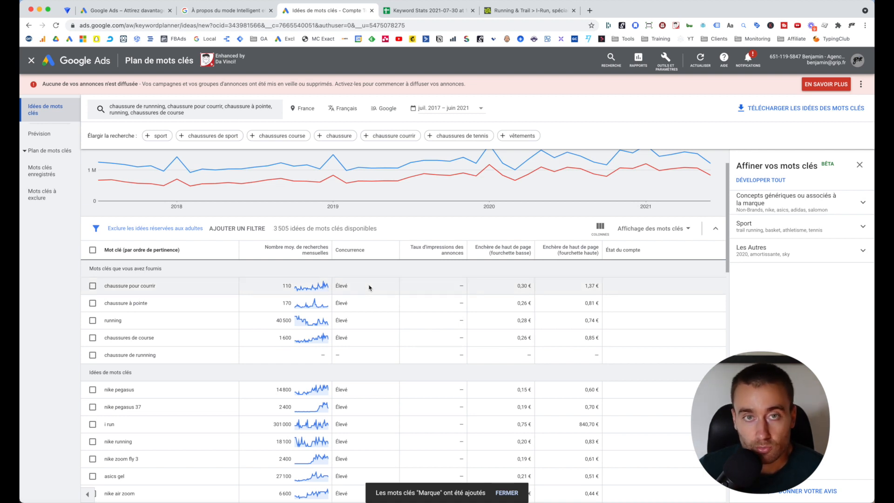
Compare the competition levels across the provided keywords and the keyword ideas
scroll(368, 298, down, 2)
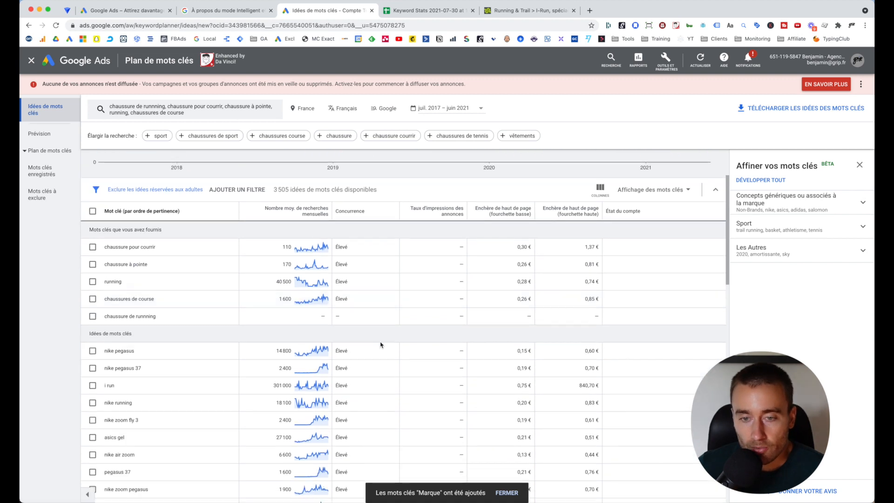
scroll(368, 310, down, 2)
scroll(368, 311, down, 3)
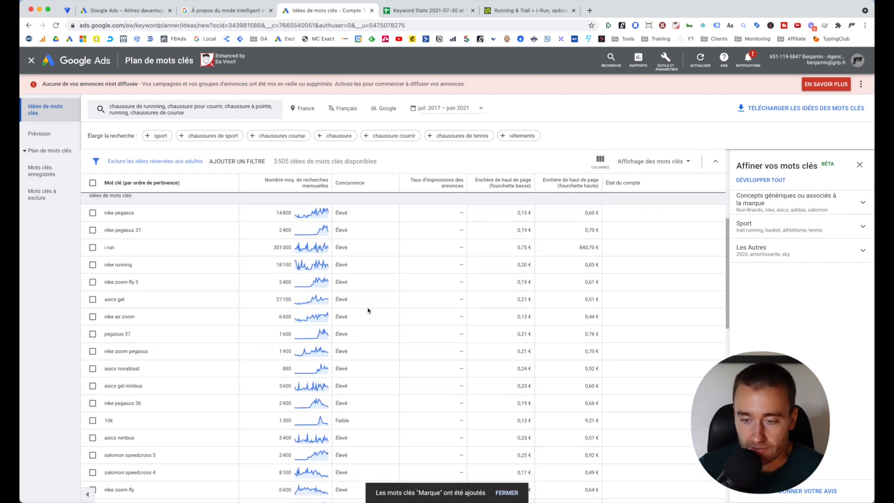
scroll(368, 310, up, 5)
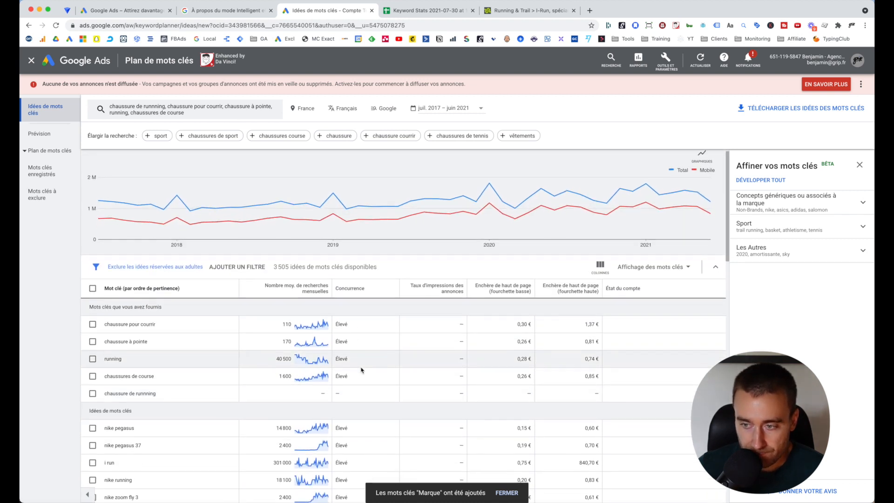
Examine the low and high top-of-page bid ranges for the listed keywords
mouse_move(508, 294)
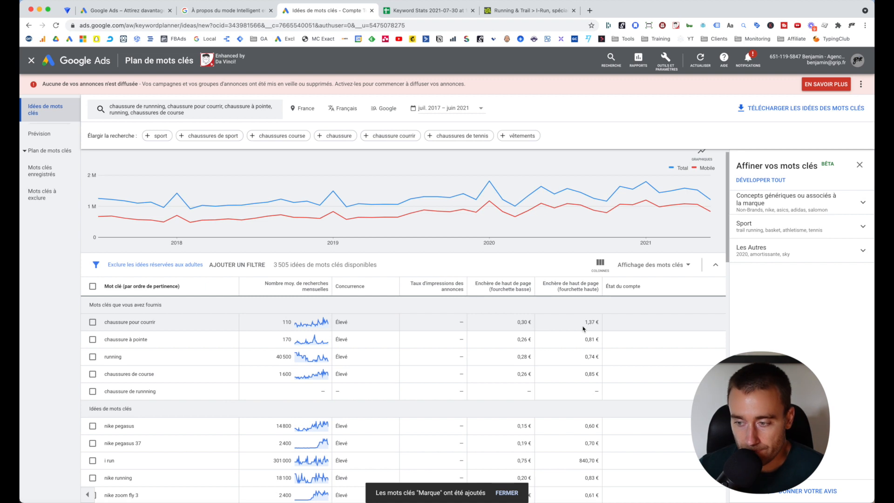
scroll(583, 328, down, 2)
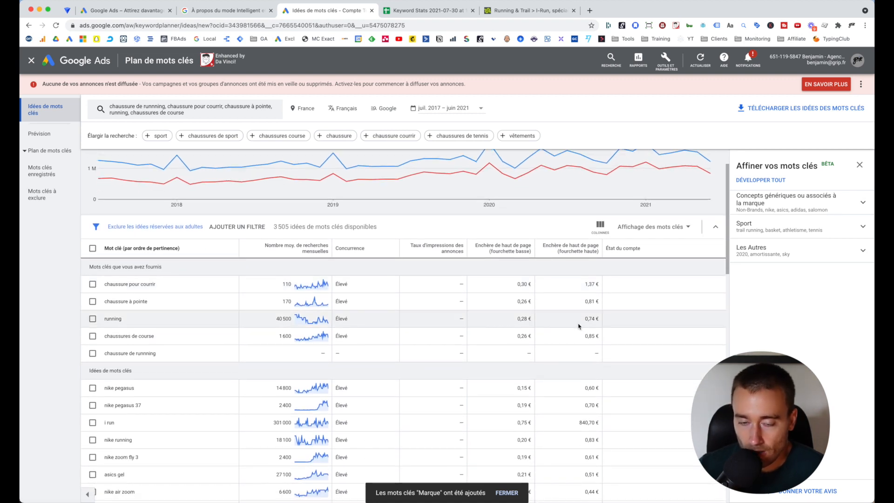
scroll(489, 310, up, 1)
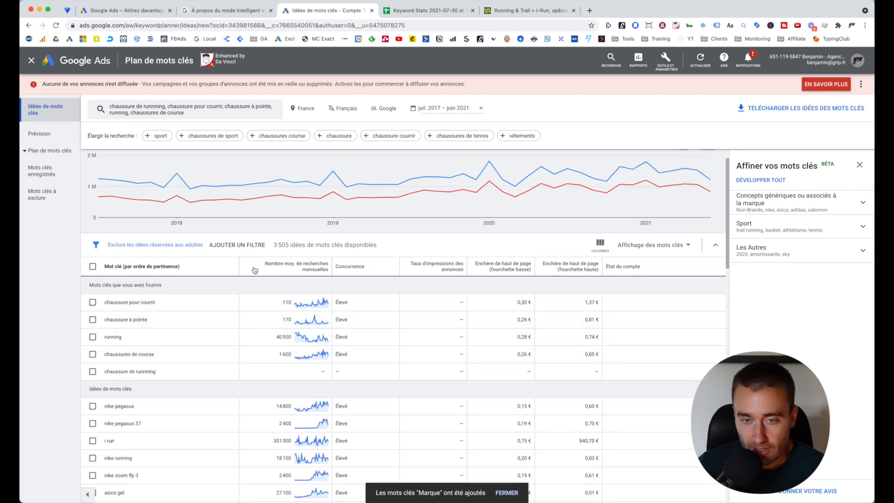
Check the filter controls for the keyword ideas, including the exclusion of adult ideas
click(229, 250)
click(405, 246)
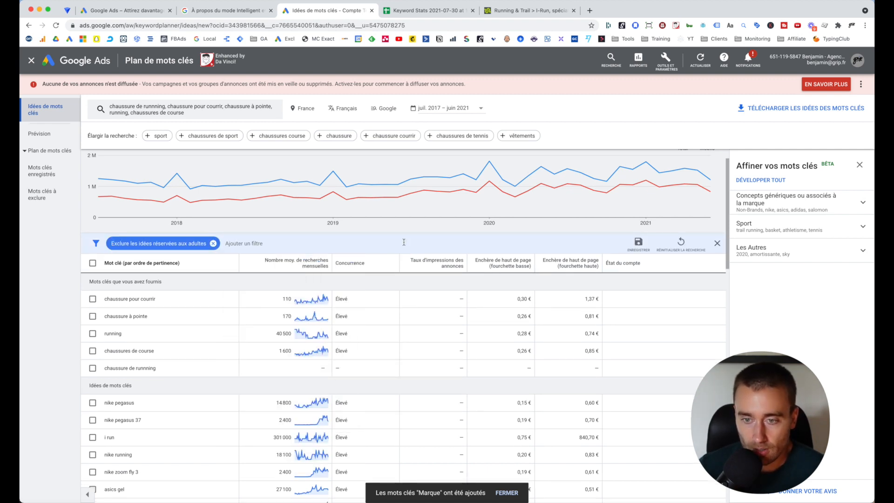
click(716, 242)
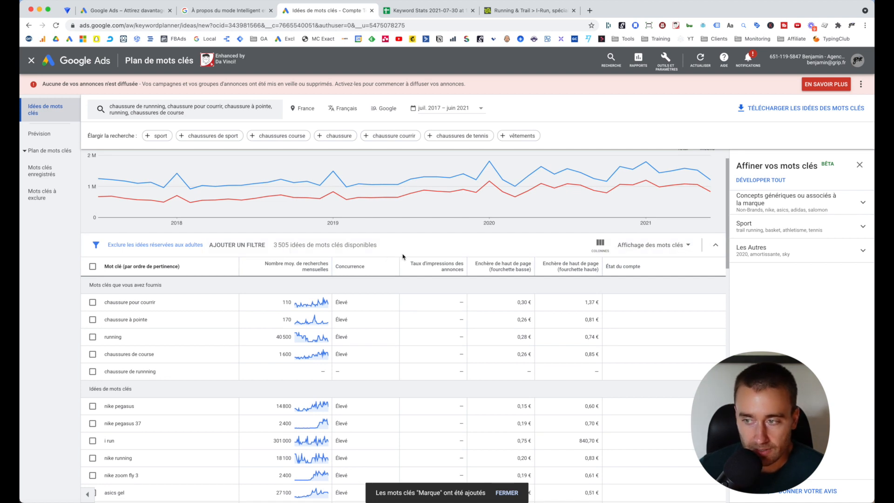
Exclude all Marque (brand) keywords from the ideas and add a text filter for keywords containing "running"
click(863, 203)
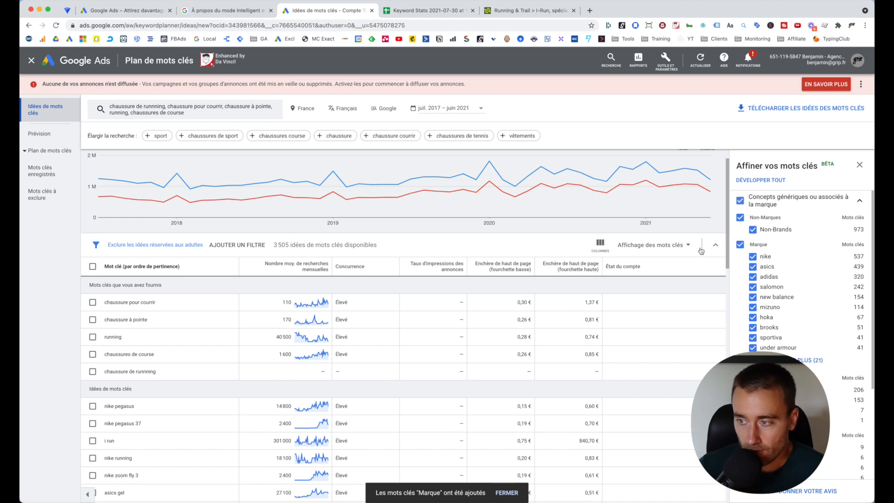
click(740, 244)
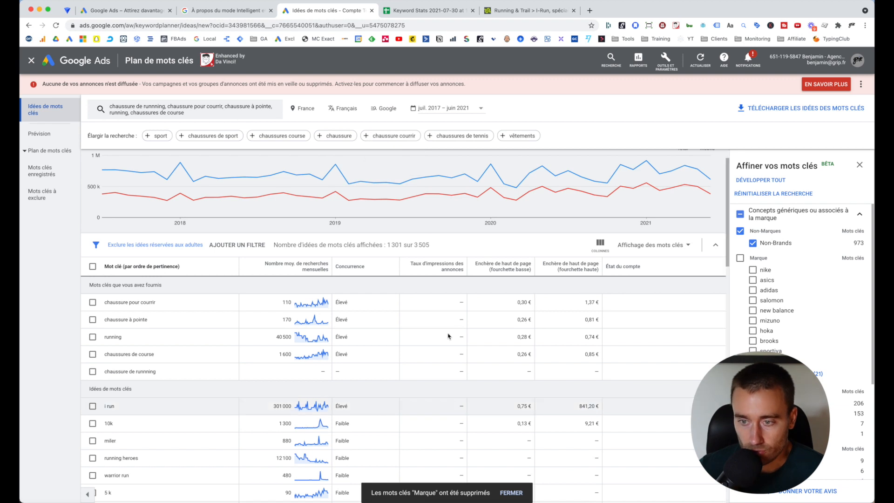
click(251, 245)
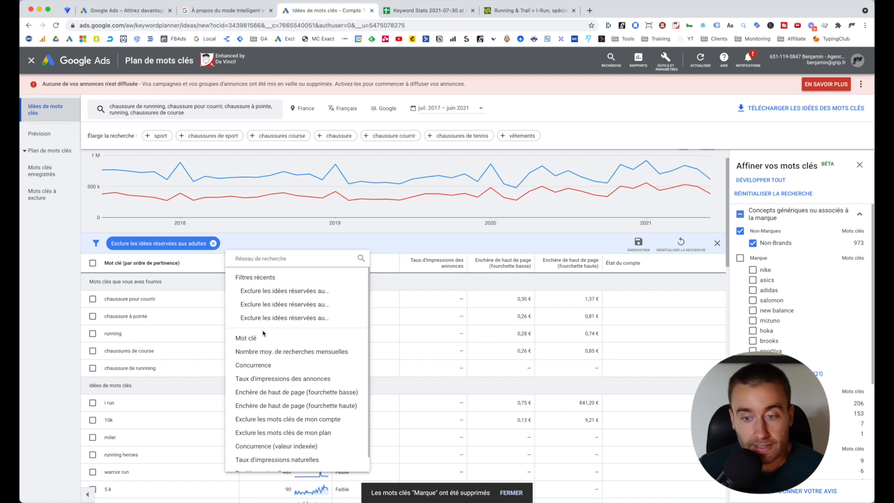
click(255, 342)
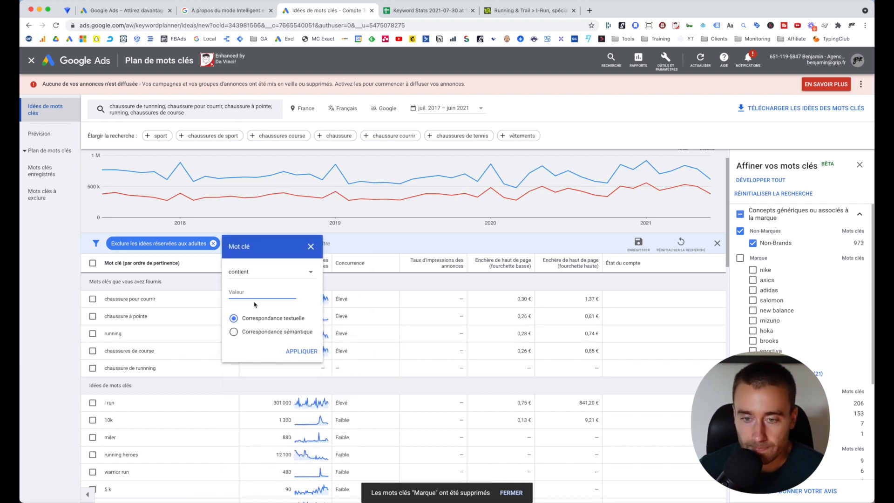
text(running)
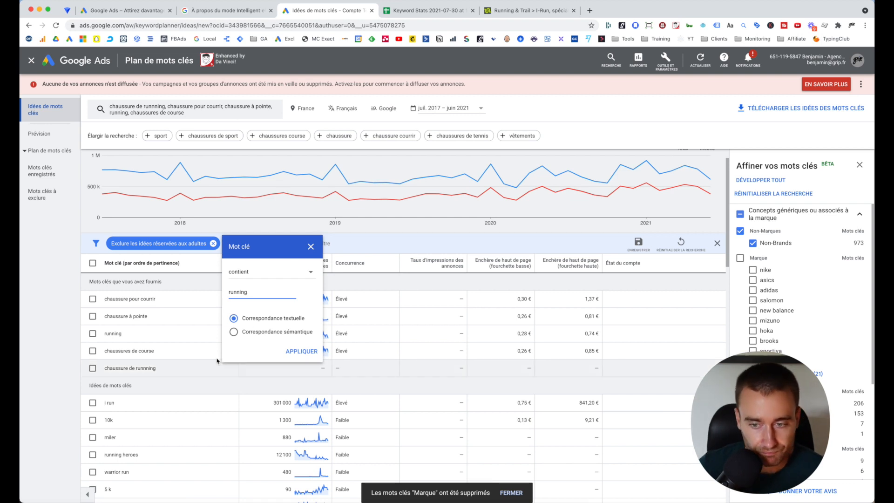
click(301, 352)
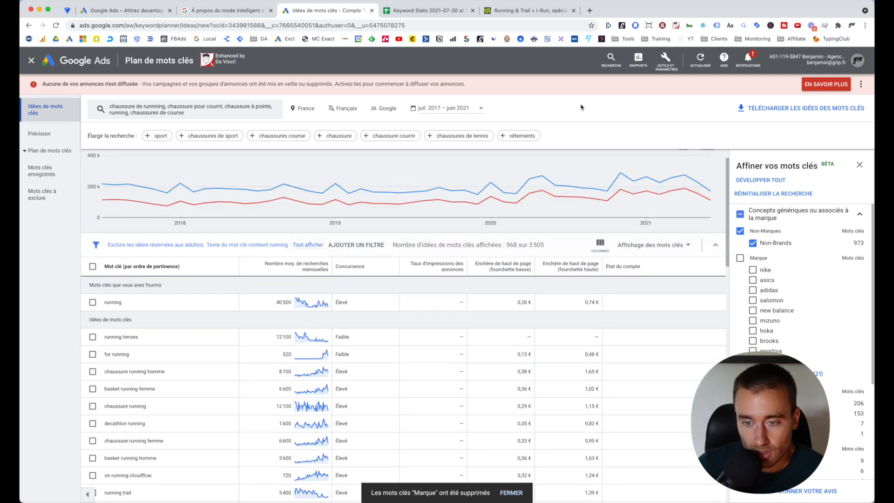
Look through the "running" keyword ideas and remove the "Enseigne" keywords from them
scroll(173, 365, down, 4)
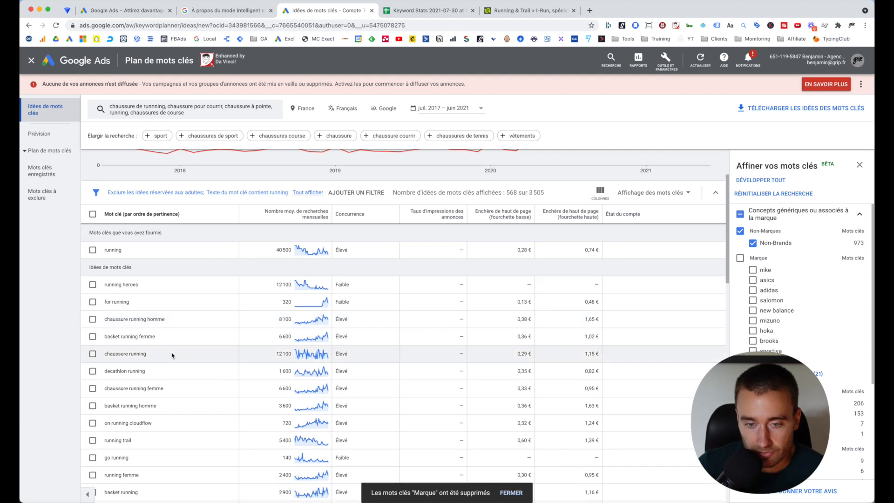
scroll(172, 355, down, 1)
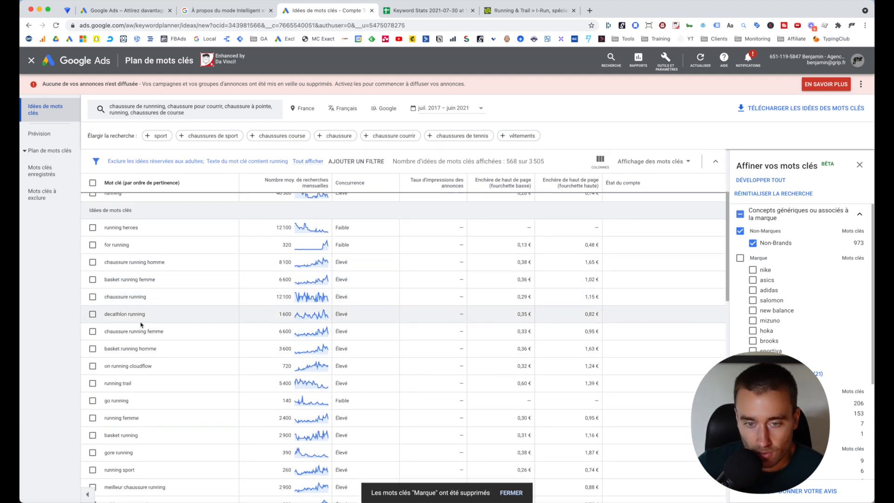
scroll(129, 303, down, 2)
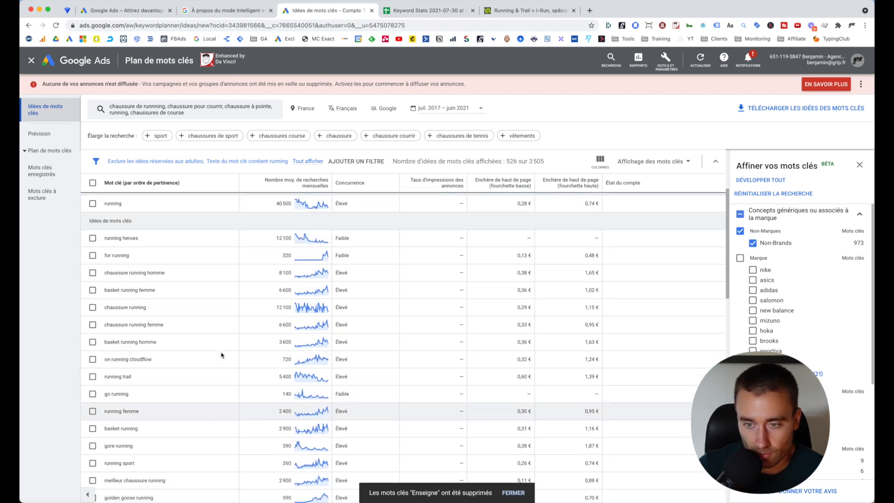
scroll(221, 355, down, 2)
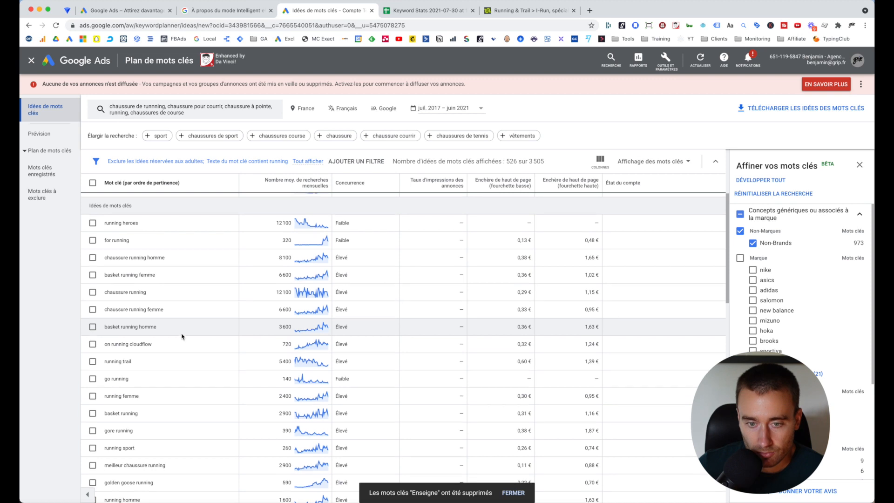
scroll(144, 322, up, 3)
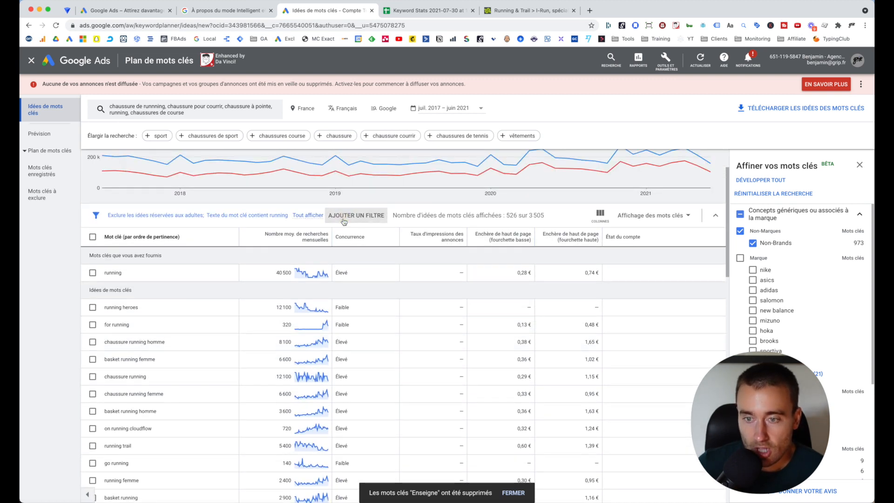
Add a filter limiting the keyword ideas to average monthly searches of at least 100
click(344, 218)
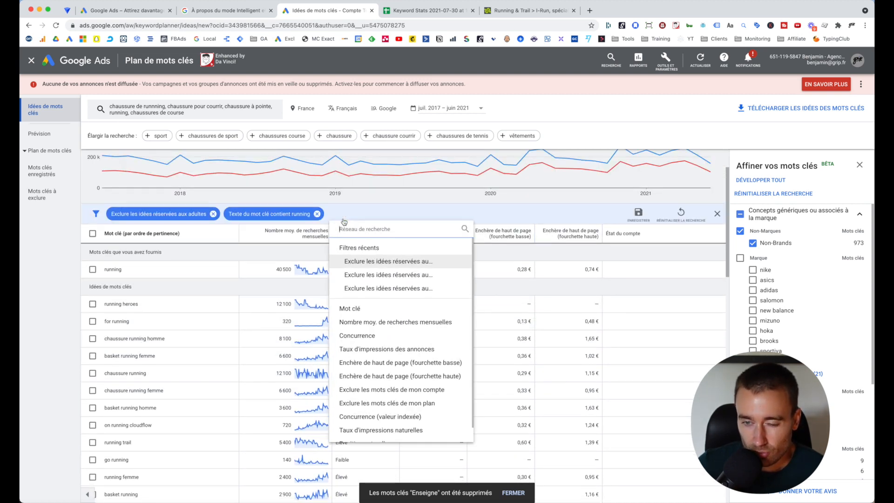
click(430, 326)
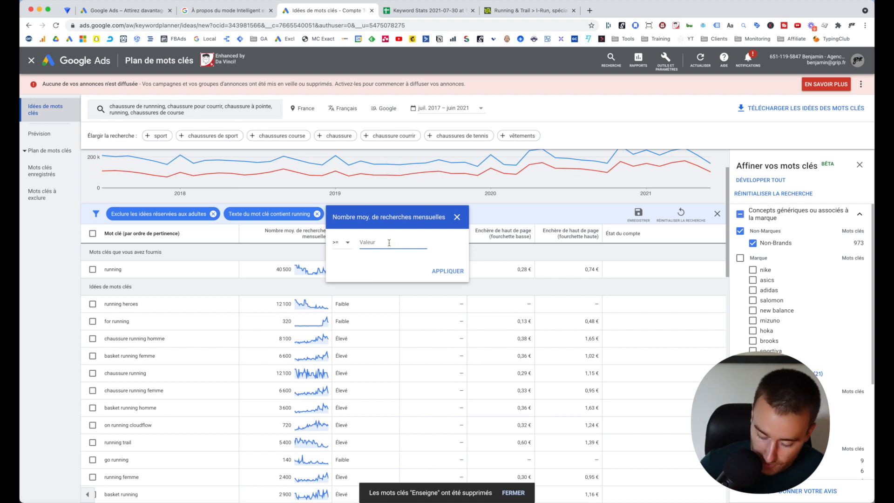
text(100)
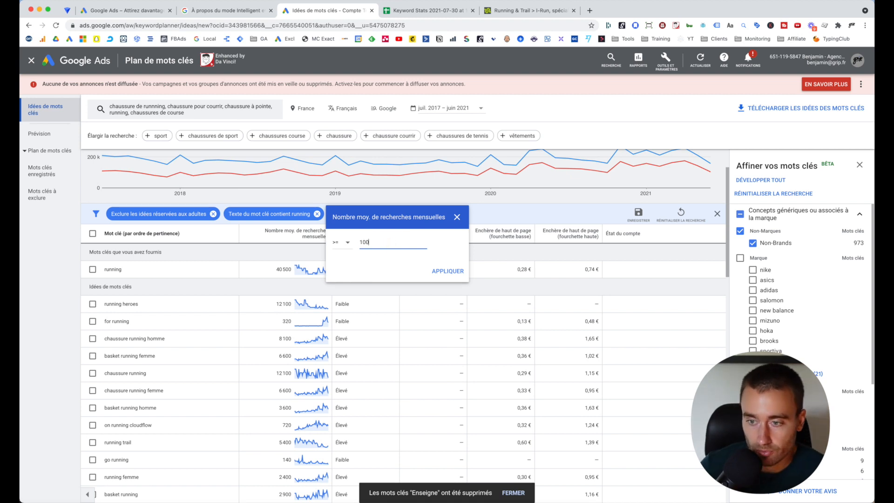
click(454, 270)
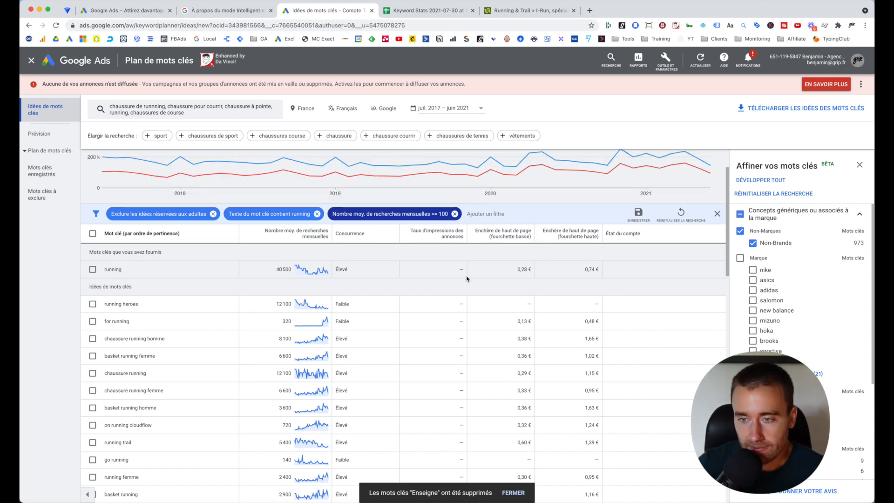
Check how many keyword ideas remain by selecting all rows and clearing the selection again
scroll(445, 284, up, 1)
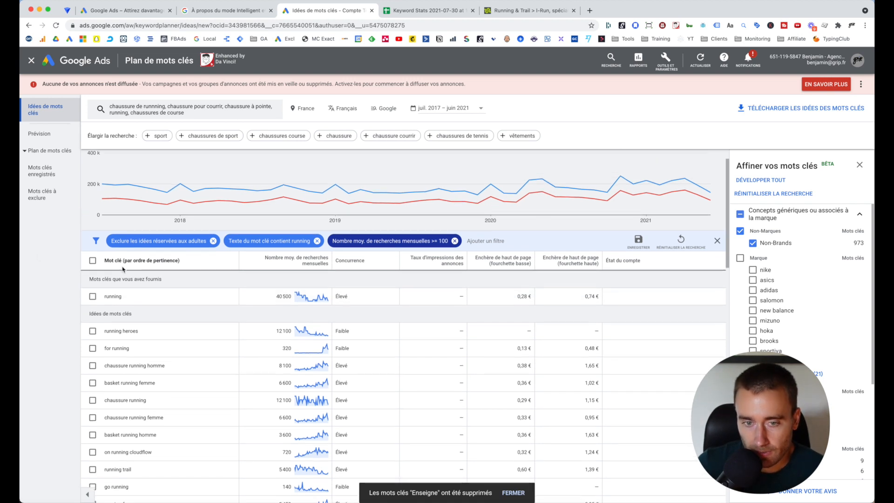
click(93, 268)
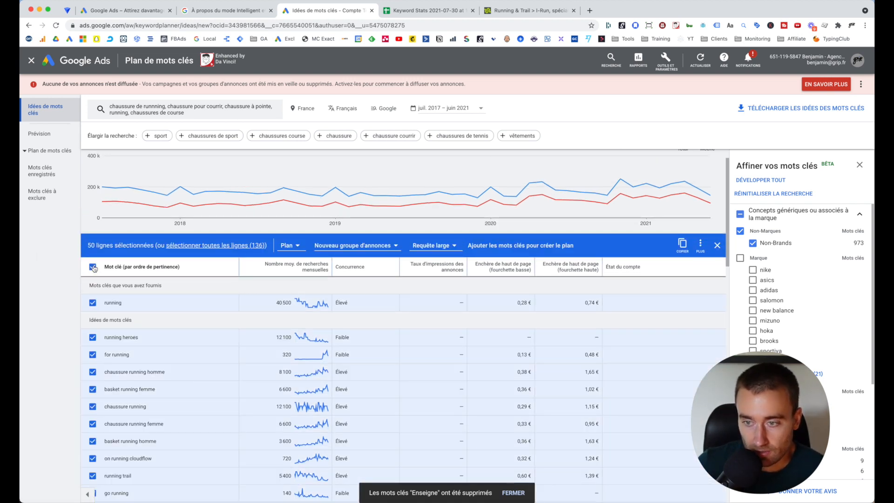
click(93, 268)
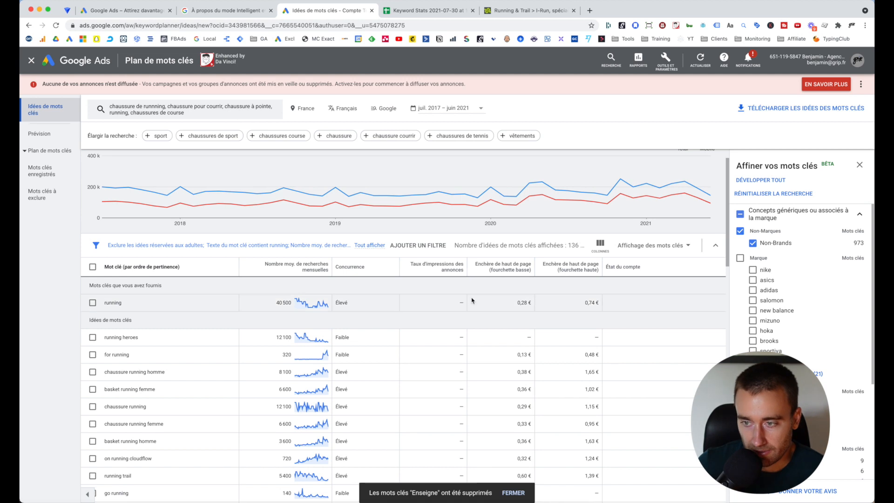
scroll(471, 300, down, 1)
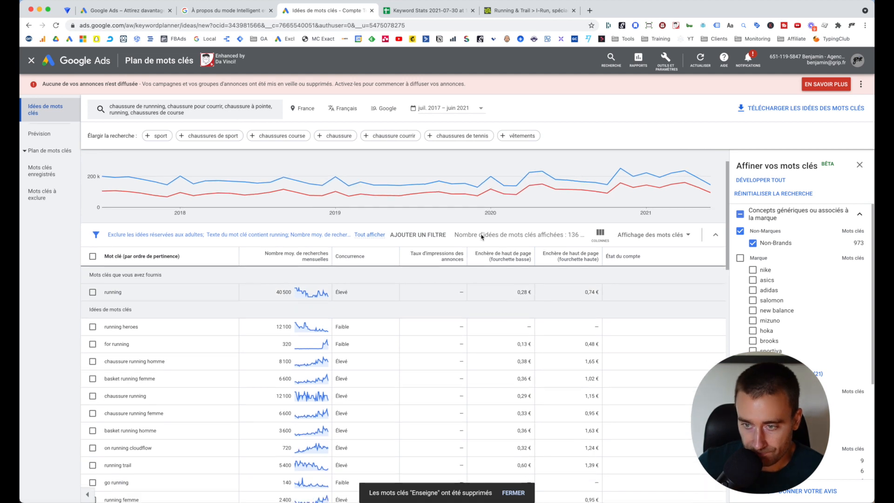
Filter the keyword ideas to "Moyen" competition and remove that filter again
click(438, 235)
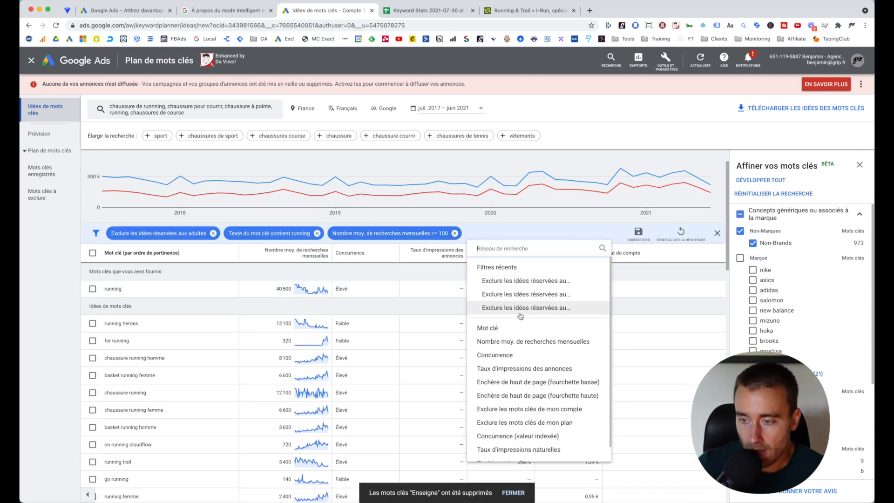
click(515, 356)
click(475, 284)
click(542, 332)
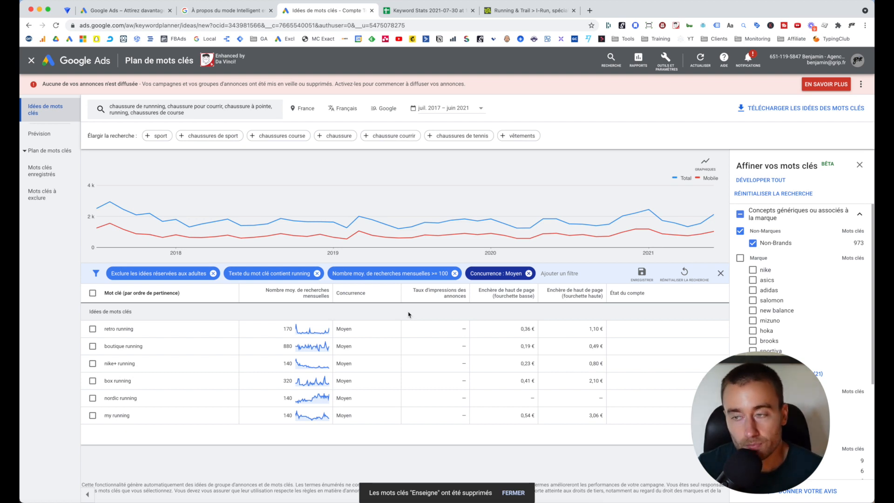
click(528, 273)
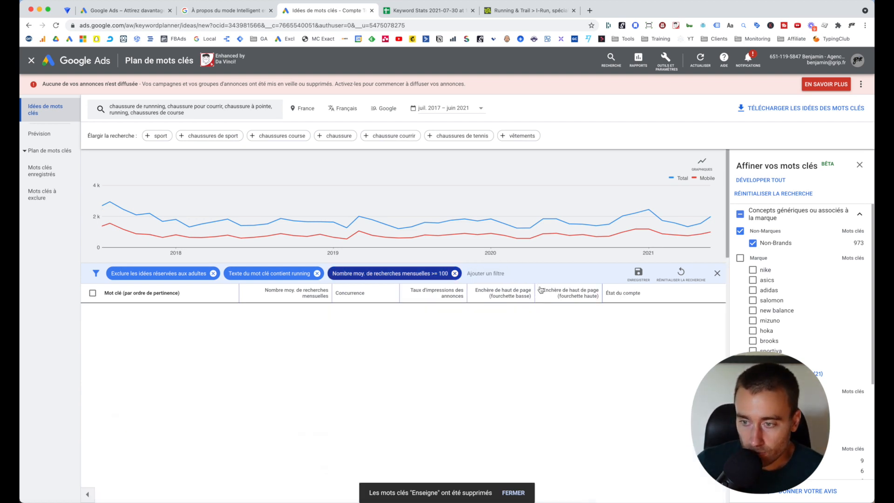
Review the filtered keyword ideas and read the explanation of the average monthly searches column
scroll(212, 356, down, 2)
scroll(212, 356, down, 2)
scroll(211, 356, up, 4)
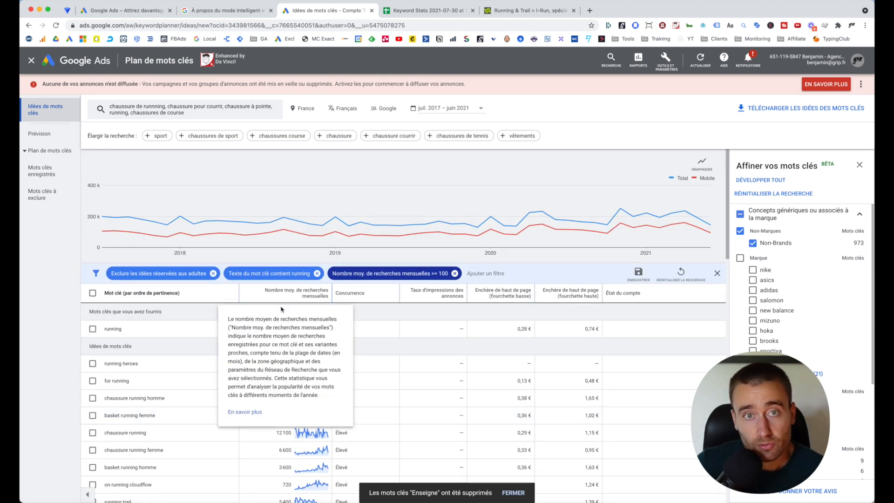
mouse_move(303, 298)
scroll(244, 325, down, 1)
scroll(243, 324, up, 1)
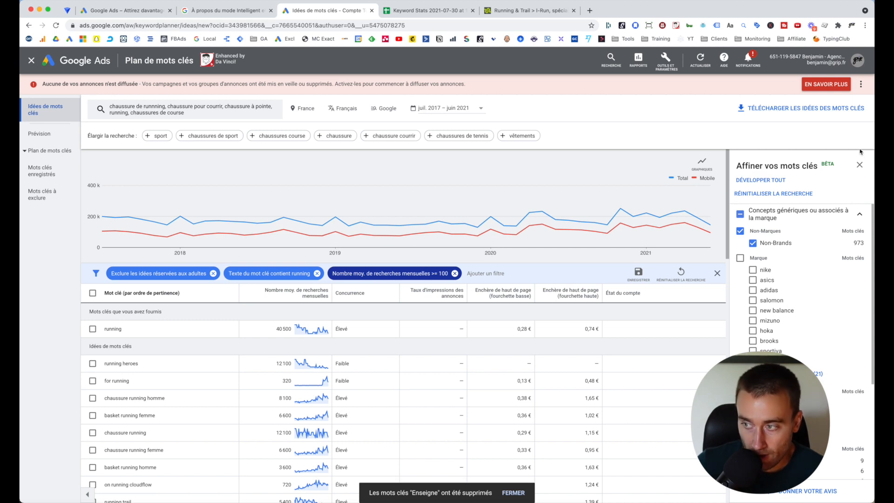
Close the keyword refinement panel and check the available download formats for the keyword ideas
click(859, 164)
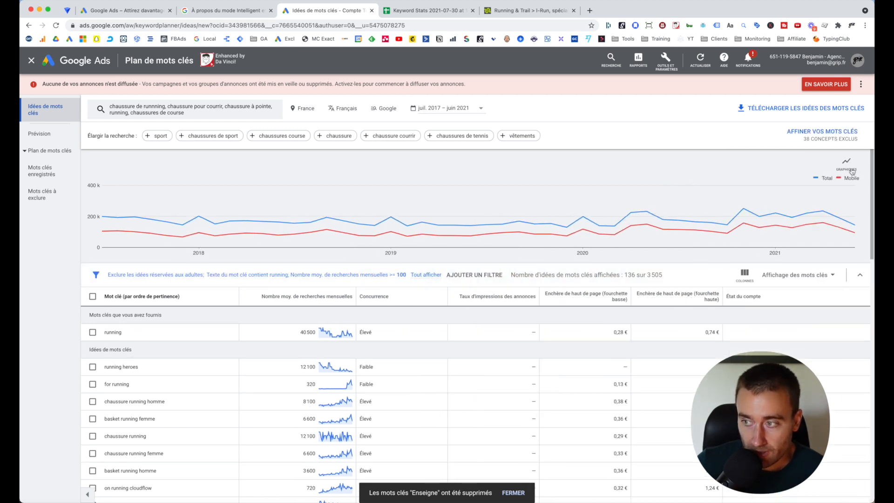
click(819, 110)
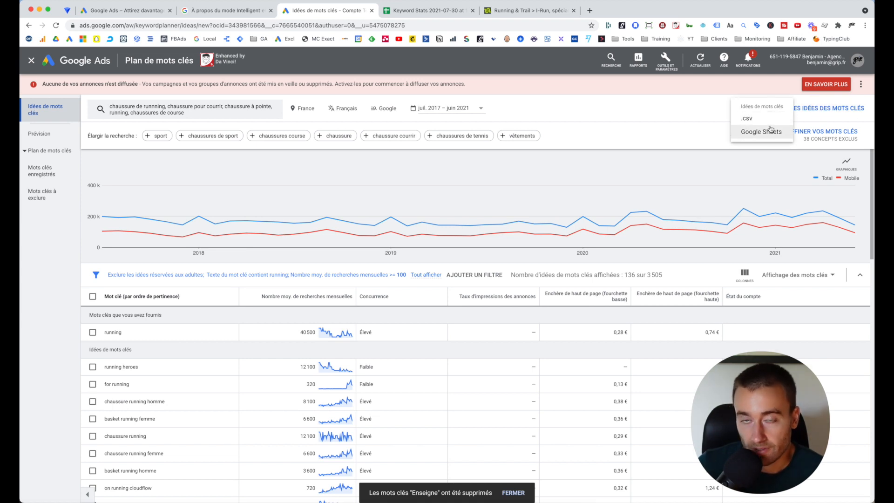
click(604, 115)
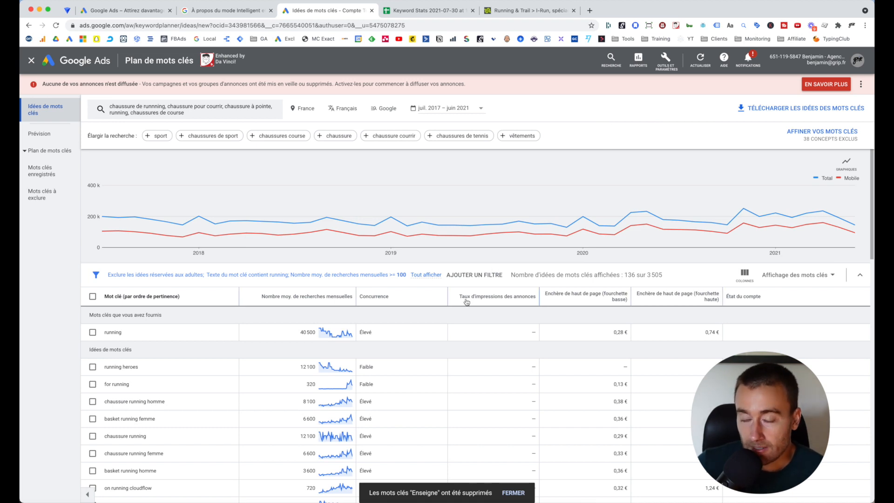
mouse_move(466, 301)
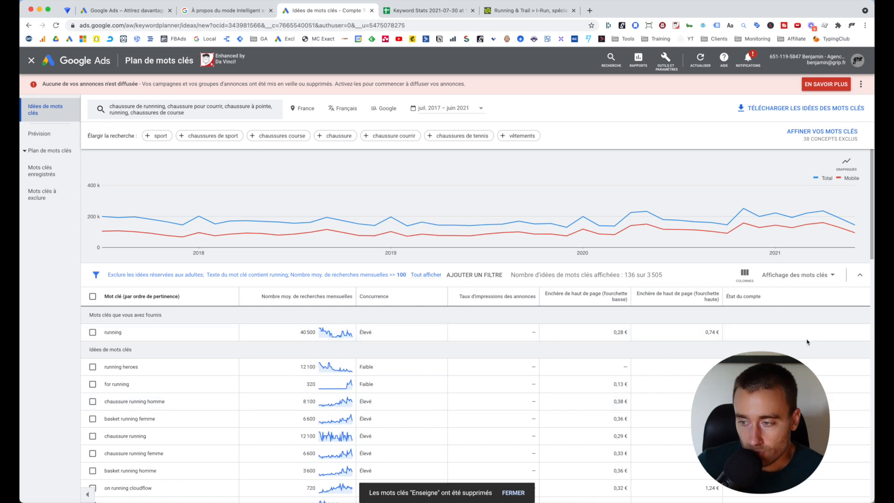
mouse_move(722, 303)
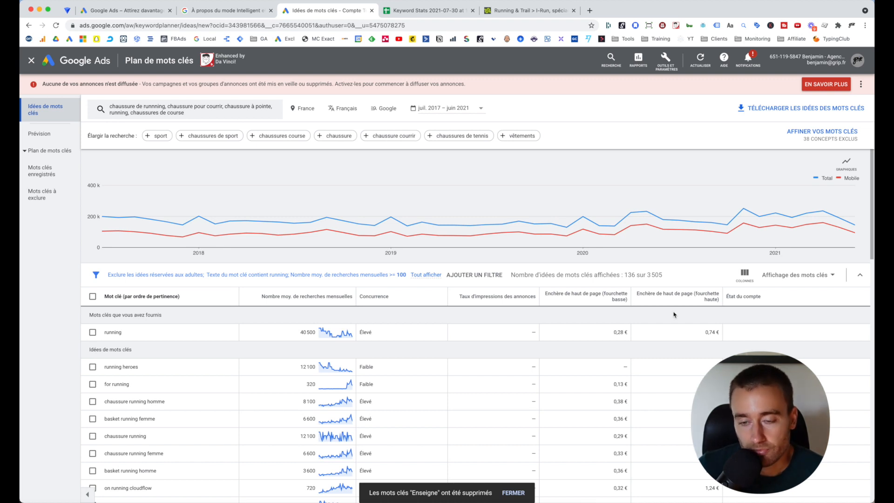
scroll(373, 377, down, 2)
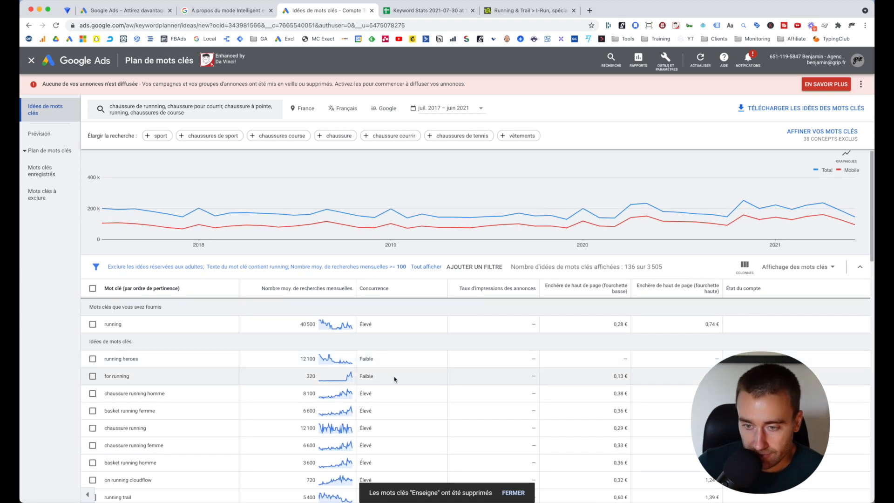
scroll(394, 380, up, 2)
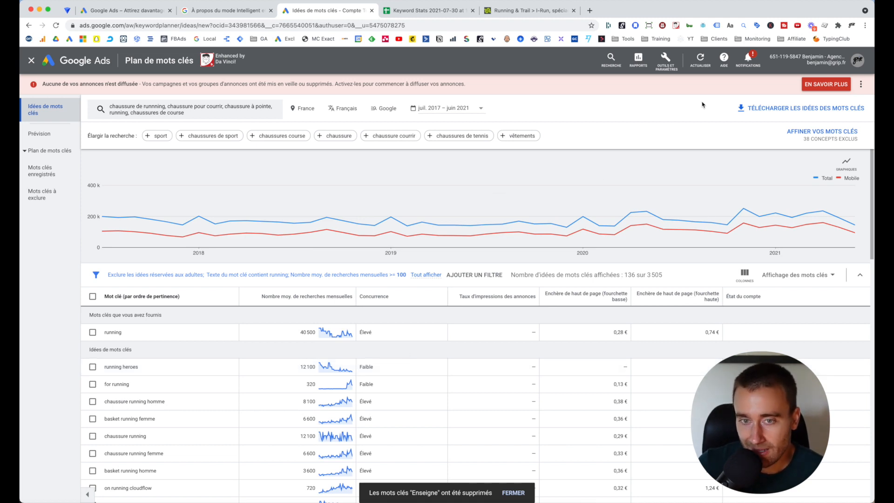
scroll(370, 390, down, 1)
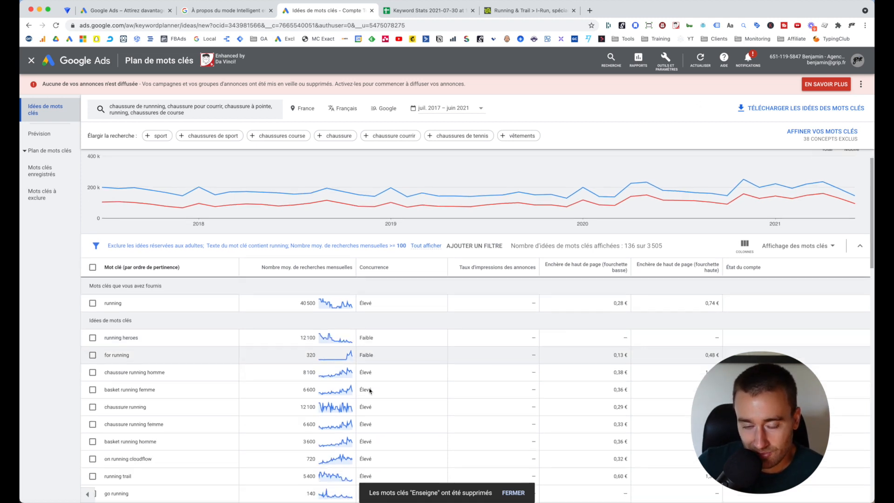
scroll(369, 388, up, 1)
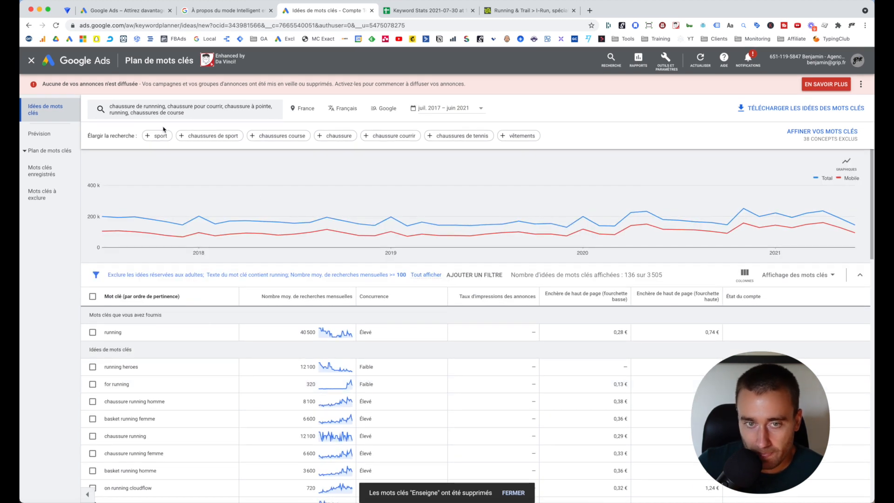
Close the current keyword ideas and set up a new keyword search that starts from a website
click(36, 61)
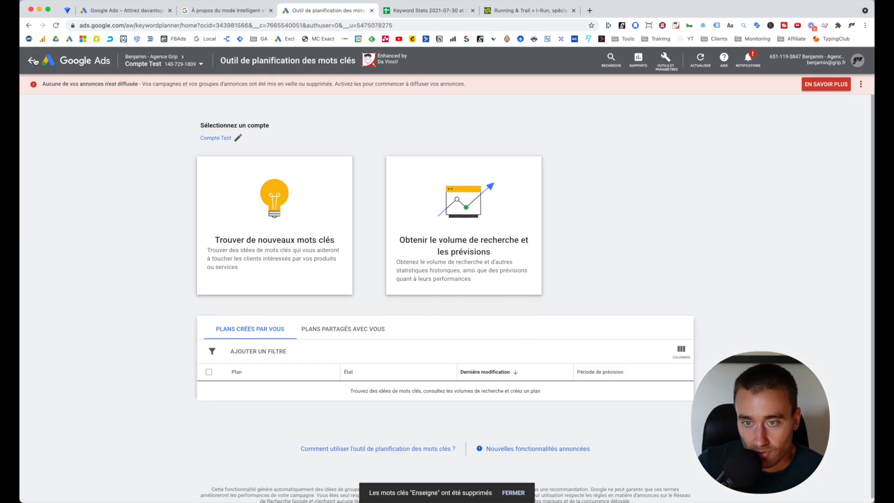
click(317, 262)
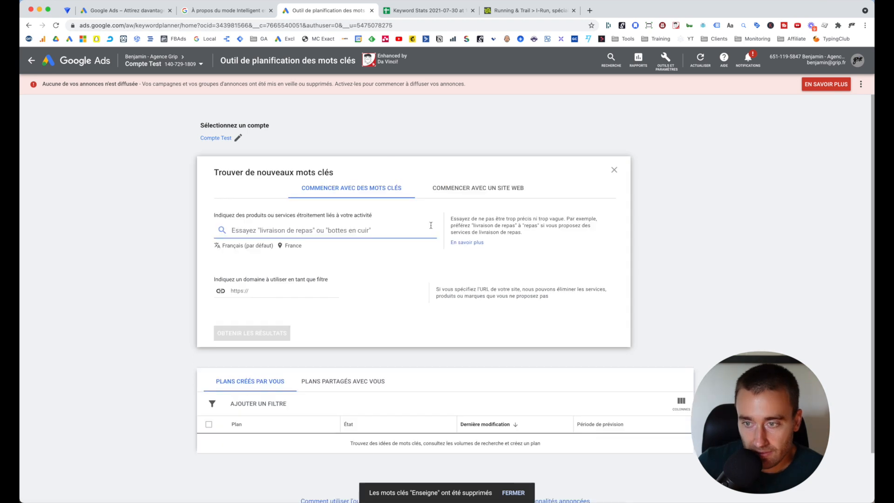
click(459, 196)
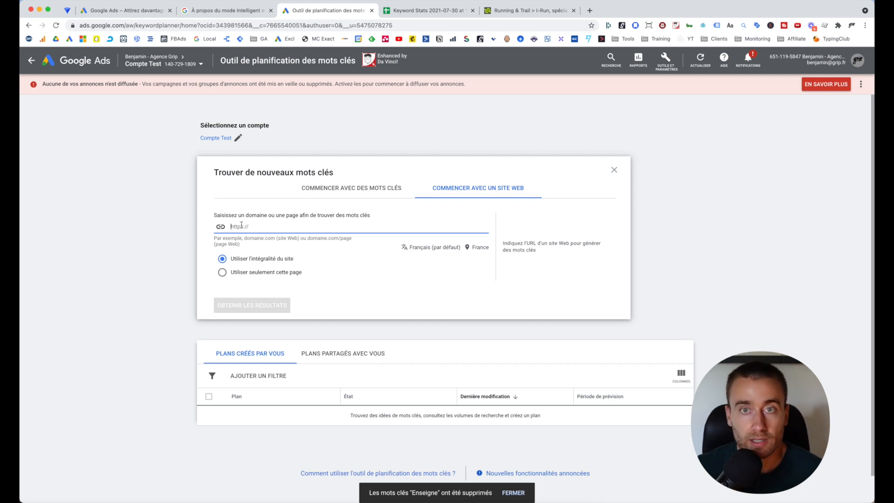
click(515, 10)
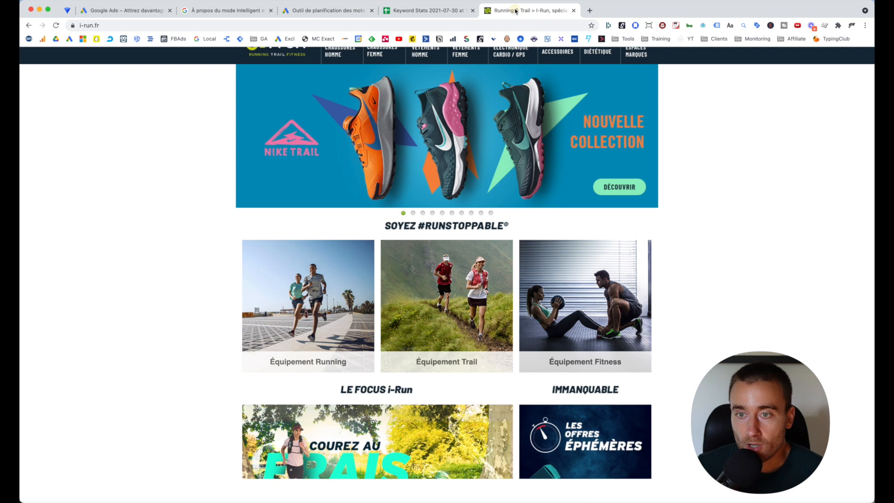
scroll(209, 176, up, 1)
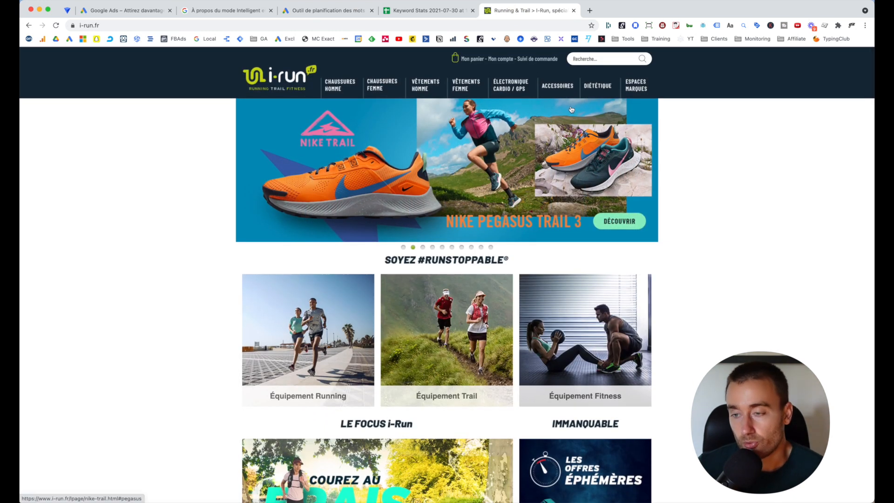
scroll(494, 172, down, 7)
scroll(465, 173, up, 7)
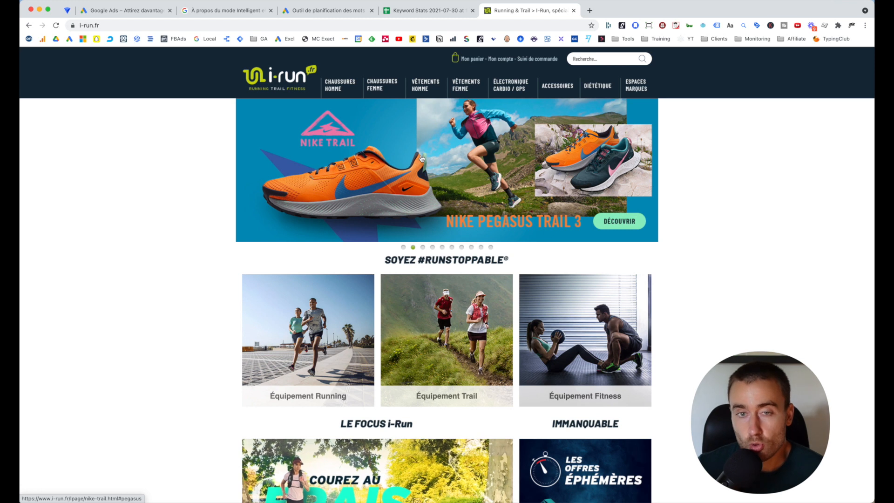
click(110, 26)
key(ctrl+c)
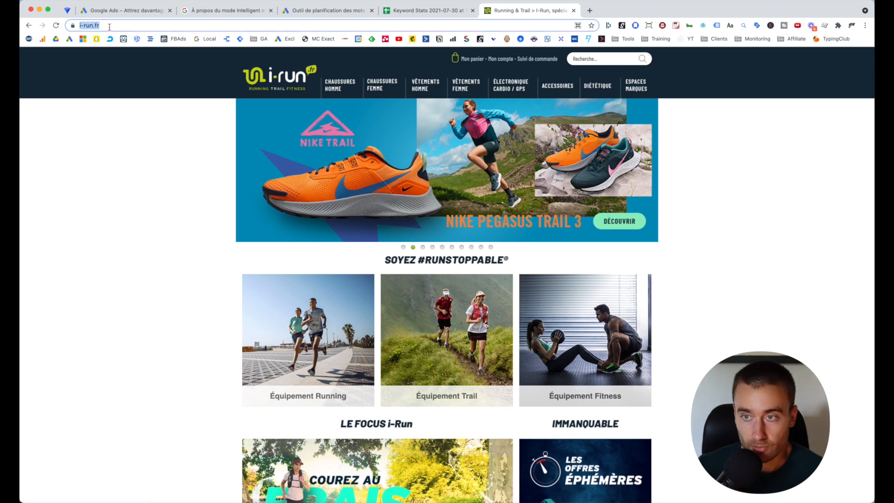
click(302, 13)
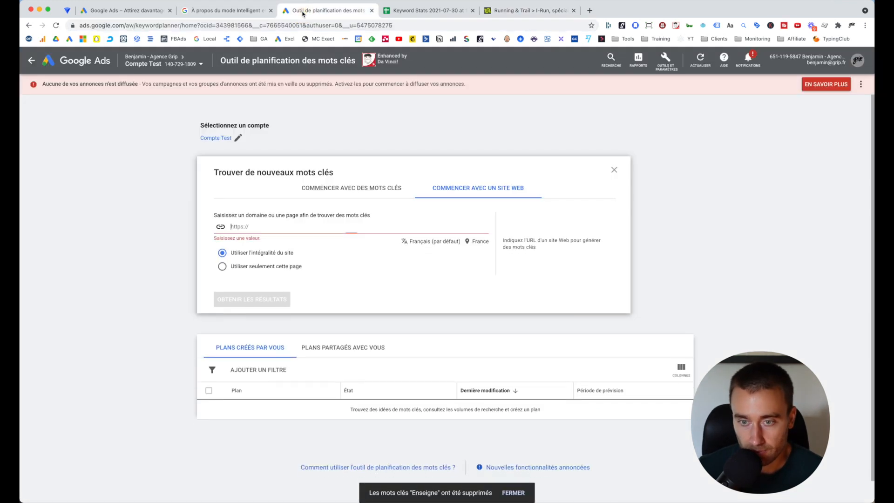
click(256, 226)
key(ctrl+v)
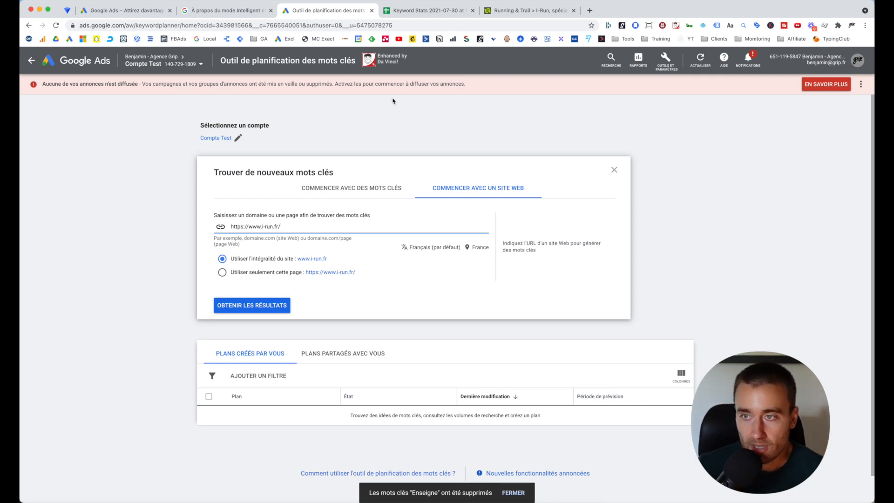
Look at the men's trail shoe category page on the i-Run site as an example of a single page address
click(504, 12)
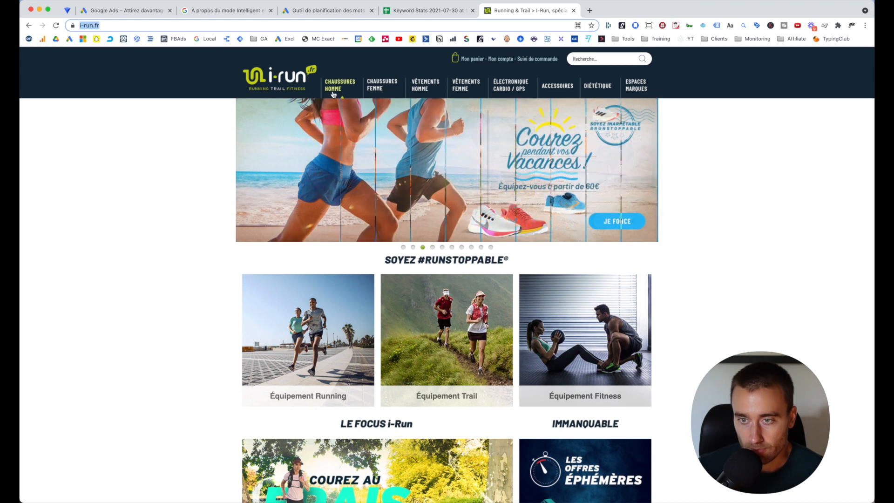
click(333, 93)
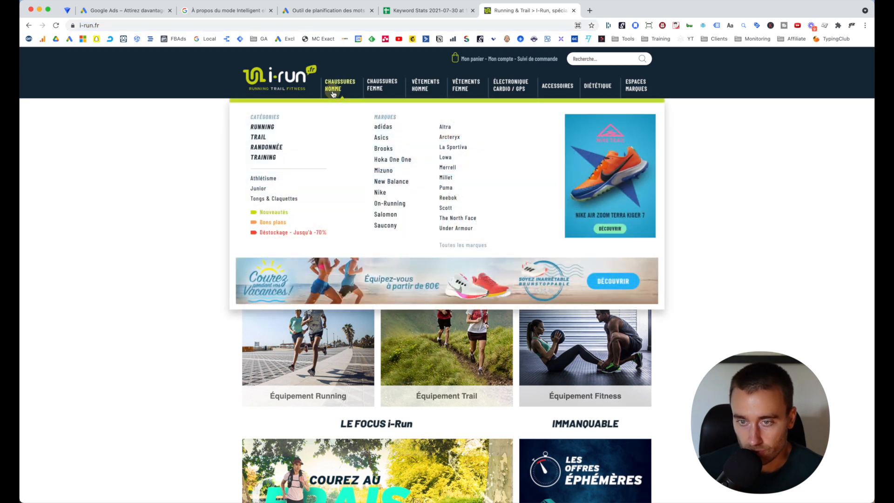
click(254, 138)
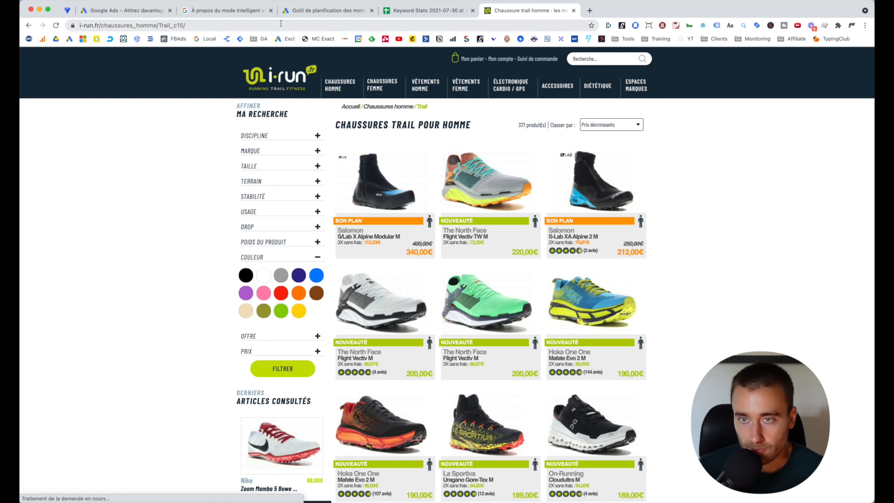
Return to Keyword Planner, get keyword ideas for the entire i-run.fr site, and open the keyword refinement options
click(306, 11)
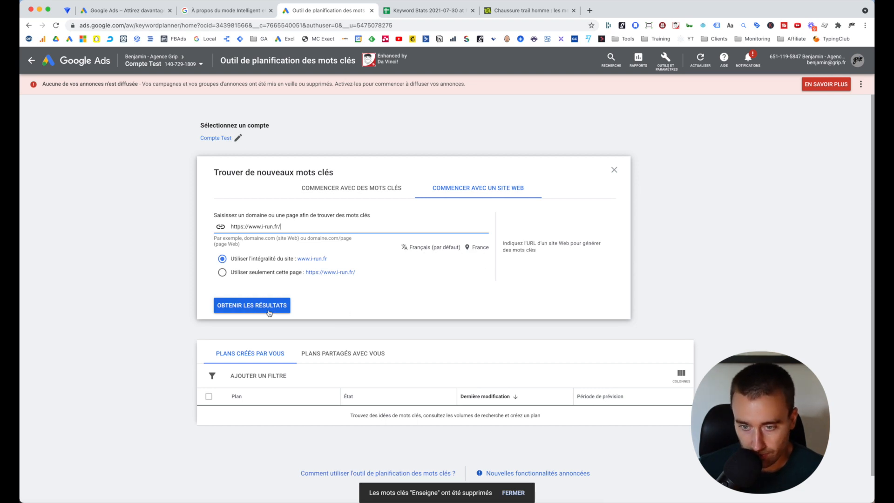
click(249, 306)
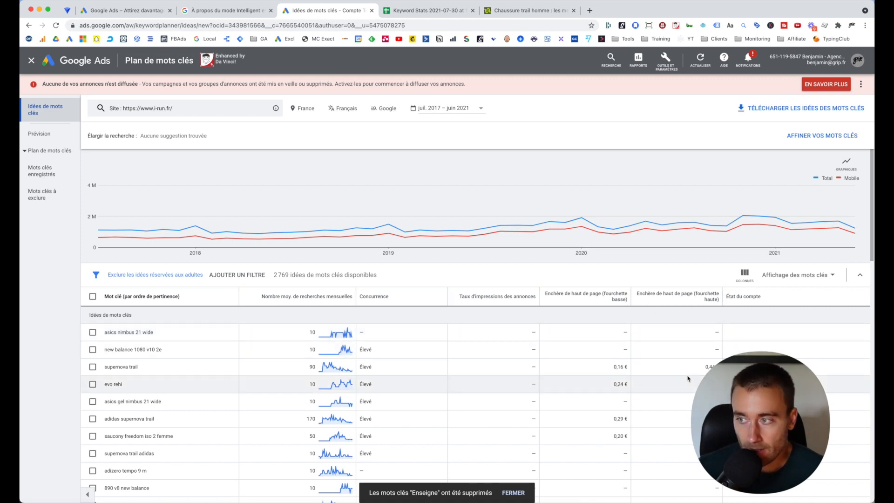
click(806, 134)
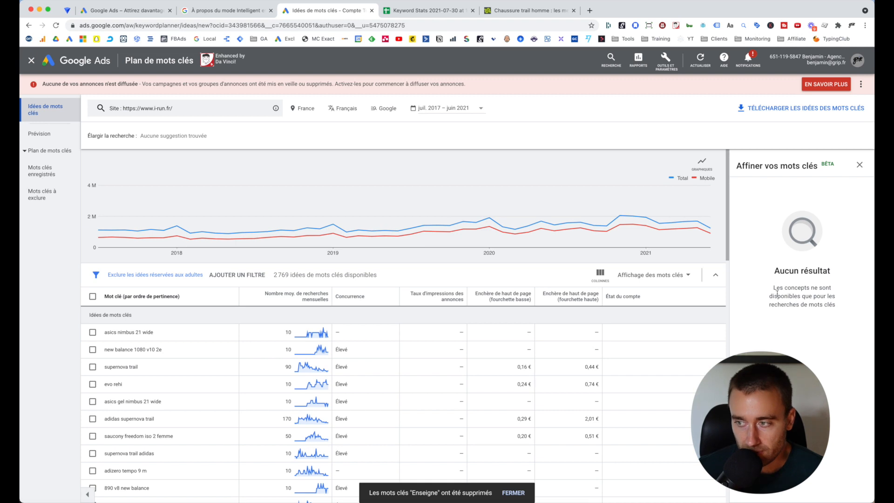
Examine the keyword ideas generated from the i-run.fr site, with their search volumes, competition and bid ranges
scroll(205, 348, down, 2)
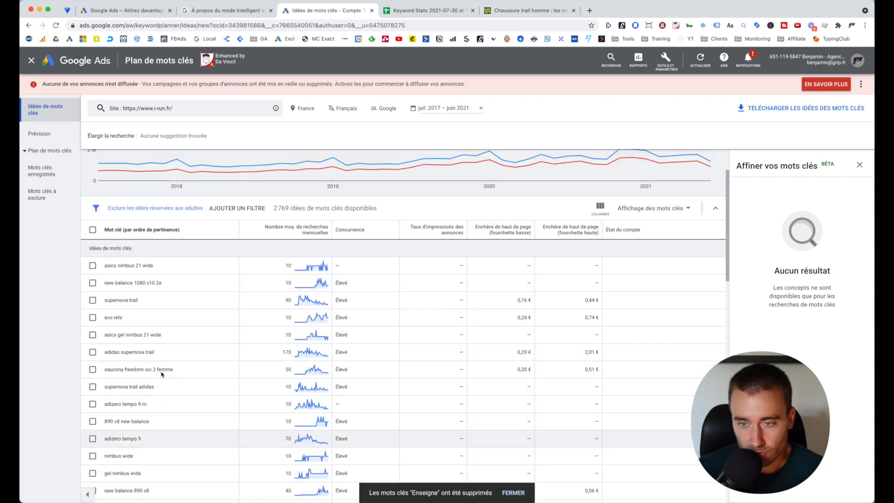
scroll(163, 364, up, 2)
scroll(154, 433, down, 2)
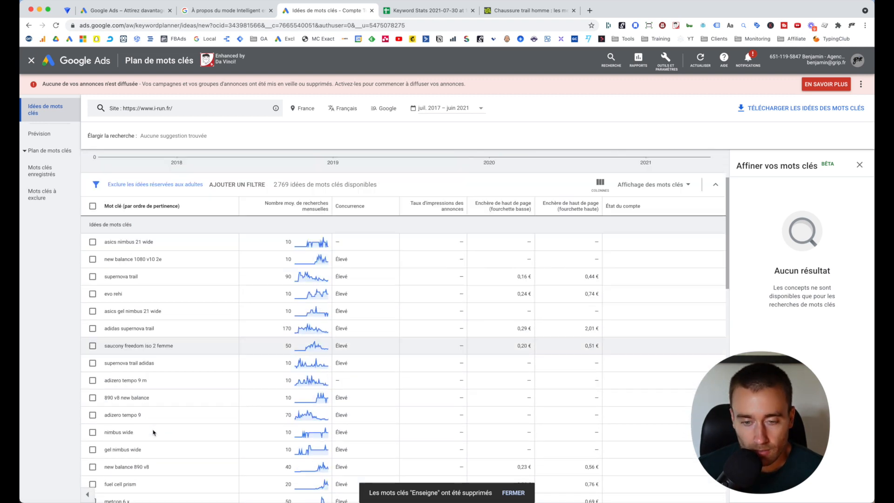
scroll(154, 432, down, 10)
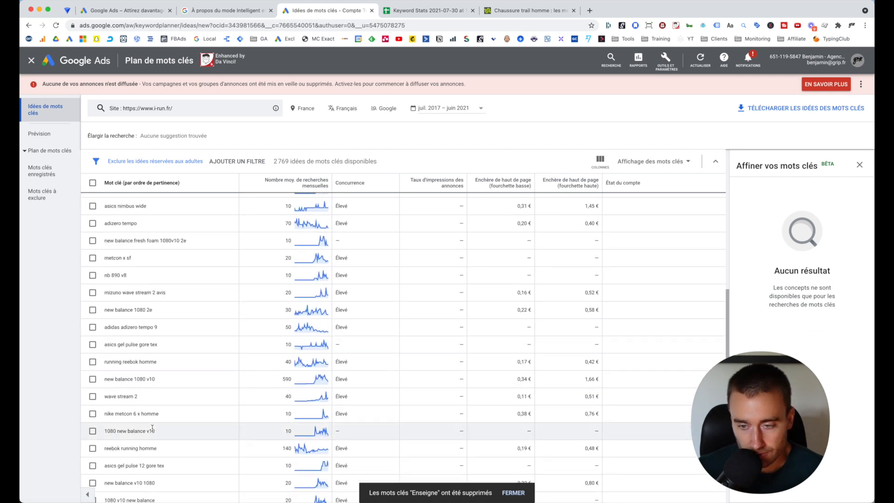
scroll(147, 326, down, 2)
scroll(146, 327, down, 3)
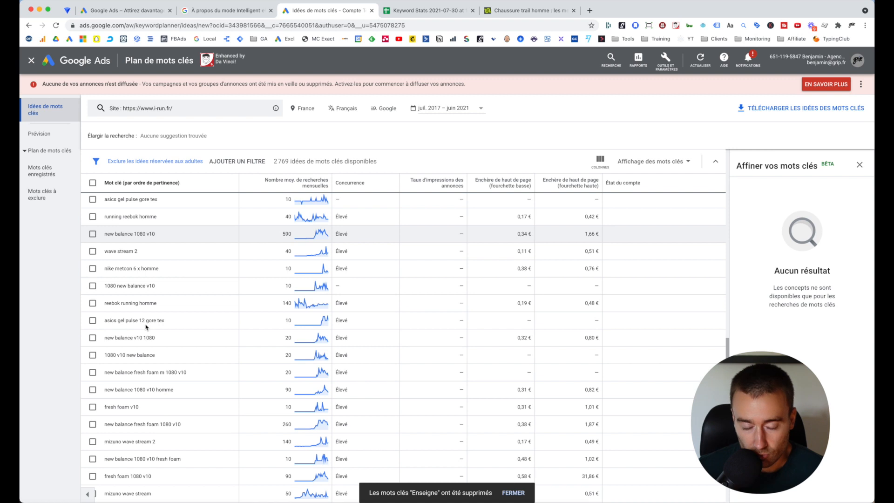
scroll(159, 364, down, 2)
scroll(160, 366, down, 2)
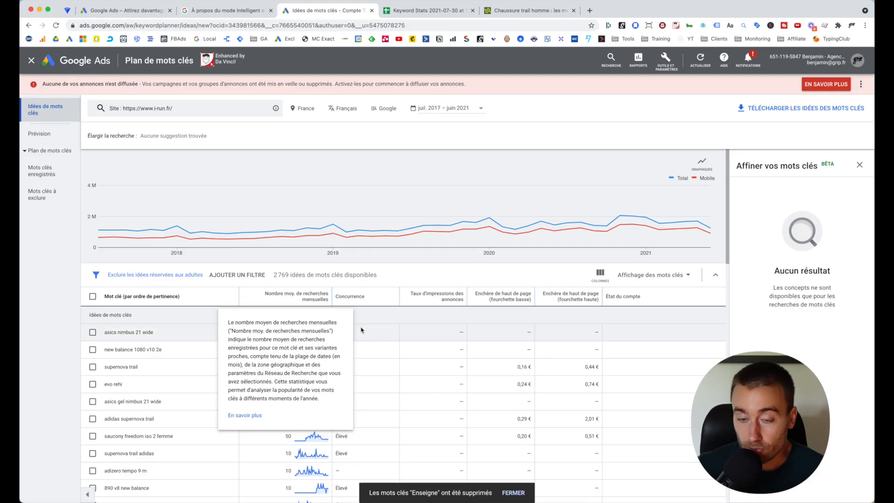
Sort the i-run.fr keyword ideas by average monthly searches in descending order and review the top ones
click(310, 301)
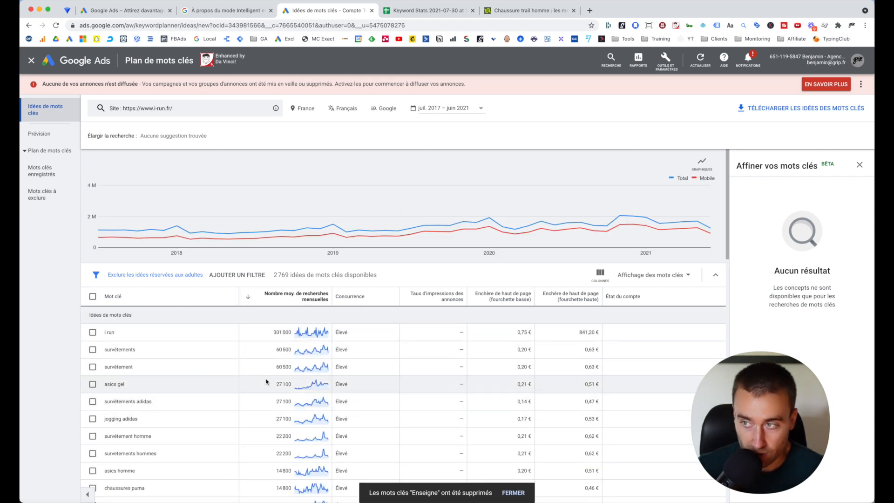
scroll(266, 381, down, 4)
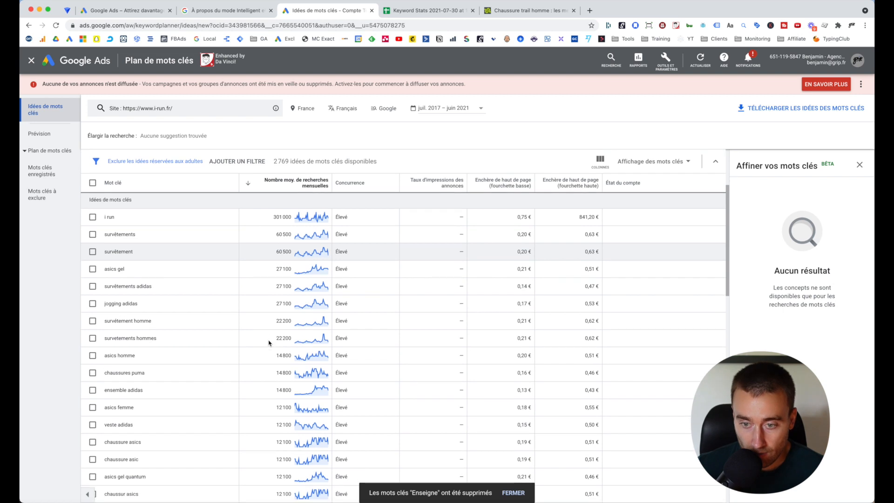
scroll(270, 316, up, 4)
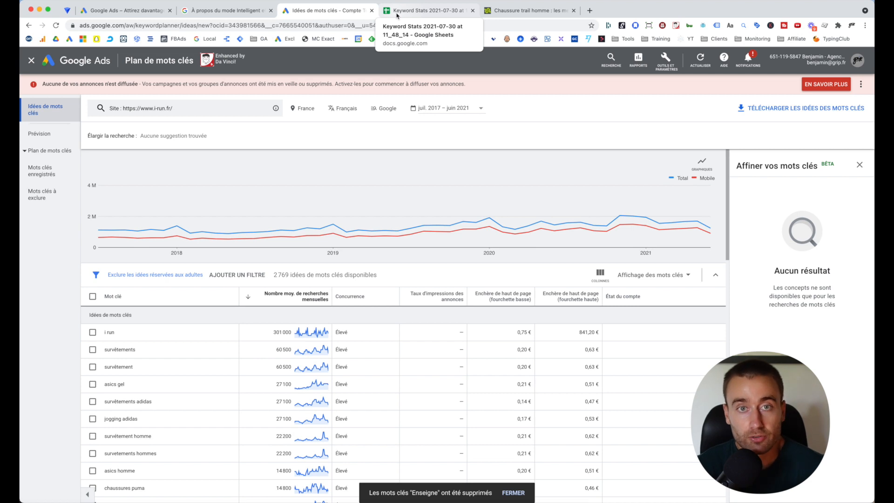
Switch to the Keyword Stats spreadsheet in Google Sheets and copy the keywords in cells A4:A98
click(396, 11)
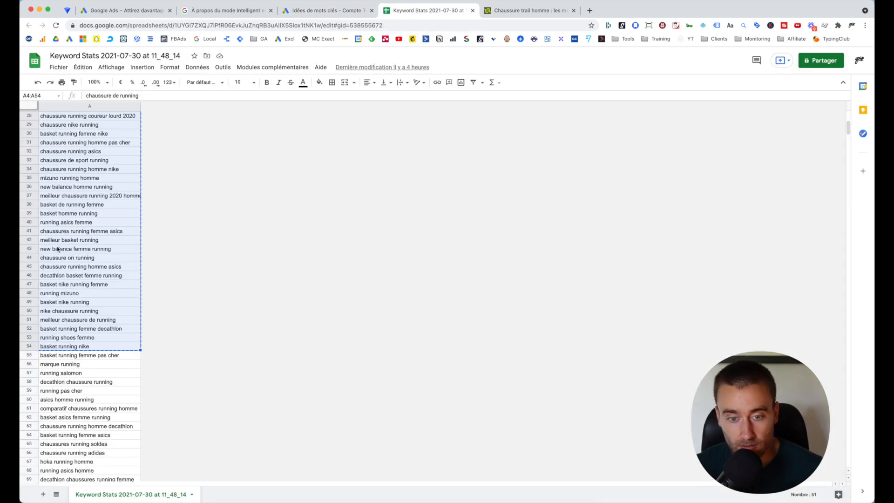
click(51, 391)
scroll(62, 381, up, 10)
click(117, 224)
click(114, 153)
click(110, 146)
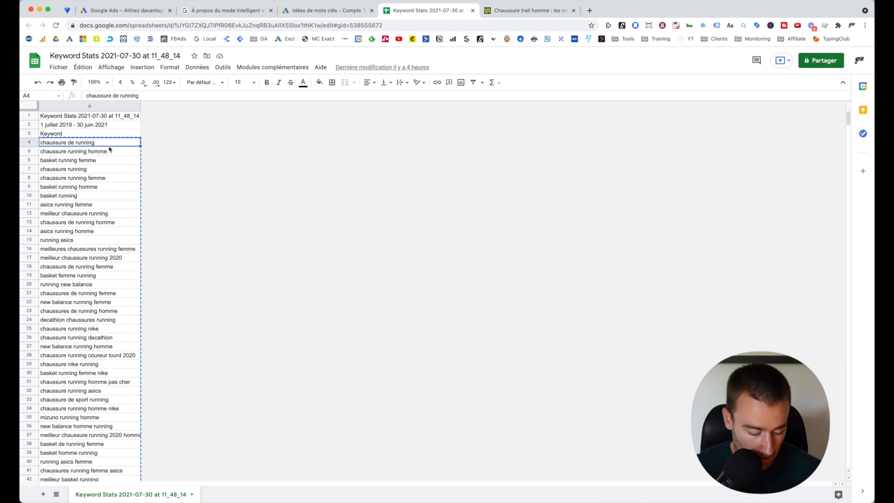
scroll(118, 295, down, 10)
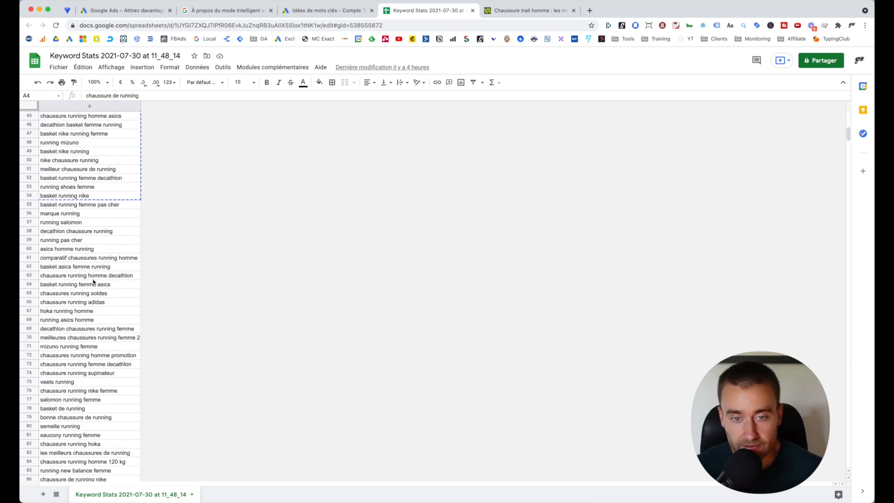
scroll(93, 282, down, 7)
shift+click(98, 304)
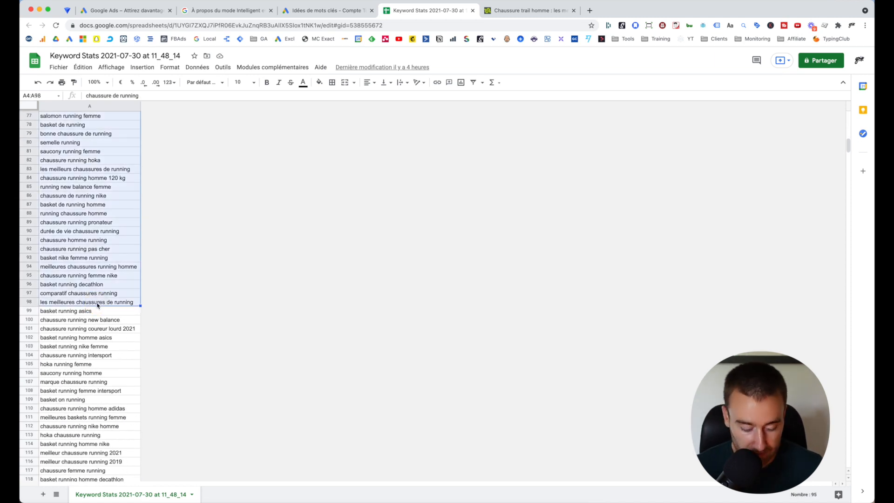
key(ctrl+c)
scroll(166, 240, up, 12)
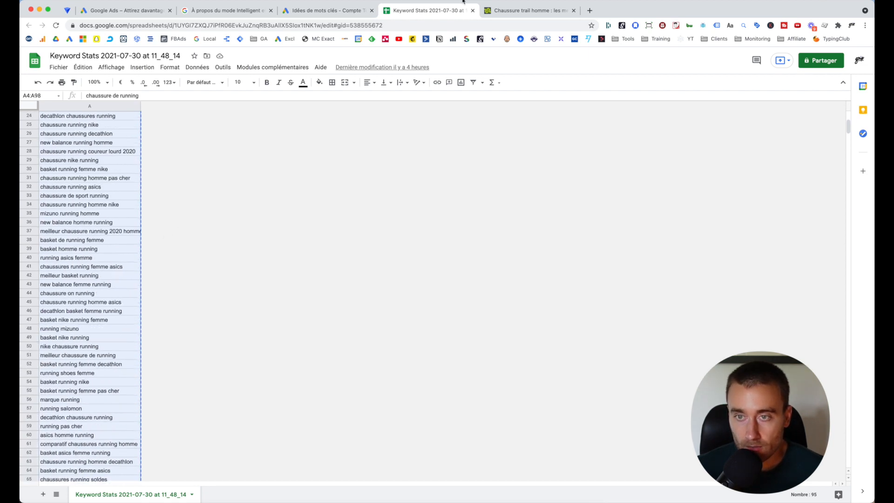
Return to Keyword Planner and get the search volume and forecasts for the keyword list copied from the spreadsheet
click(289, 10)
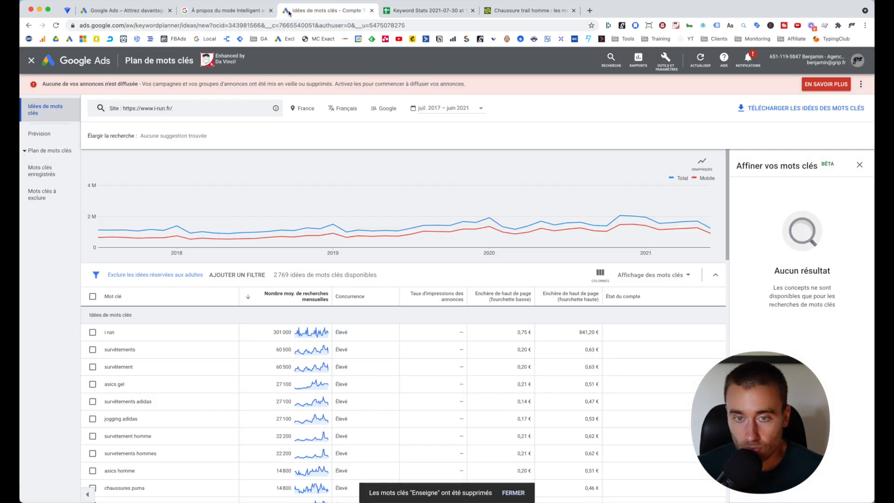
click(28, 64)
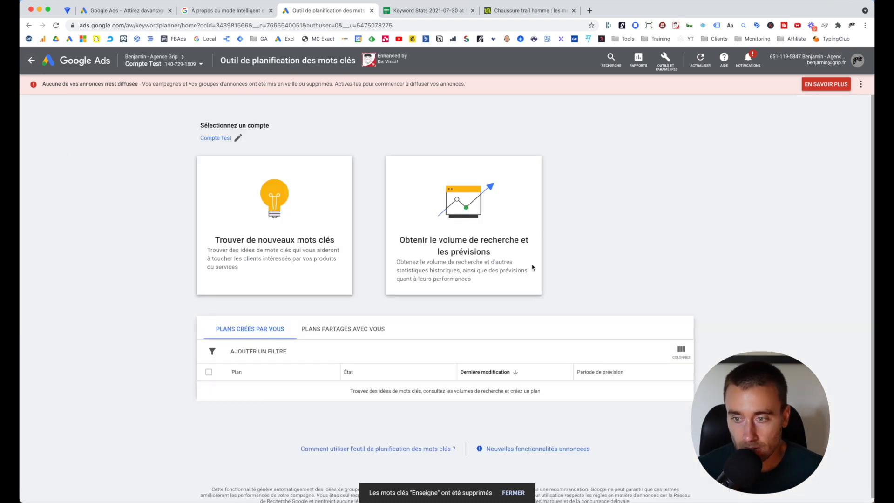
click(459, 251)
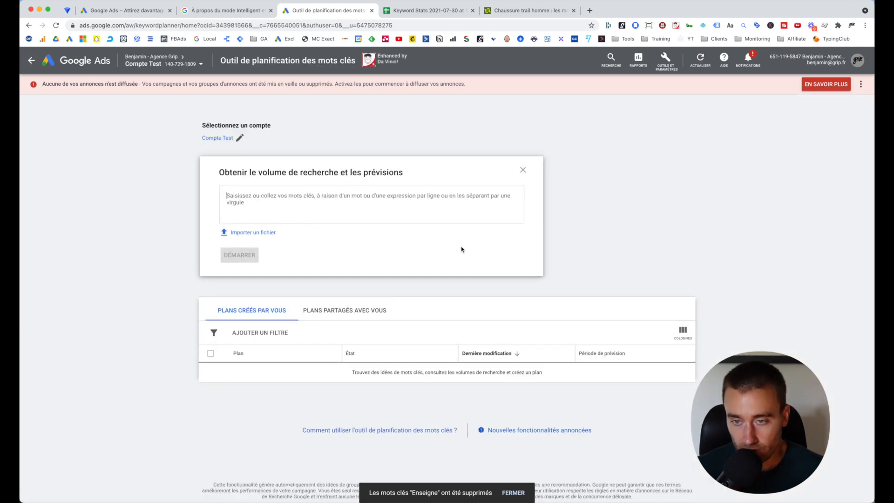
click(300, 208)
key(super+v)
click(238, 345)
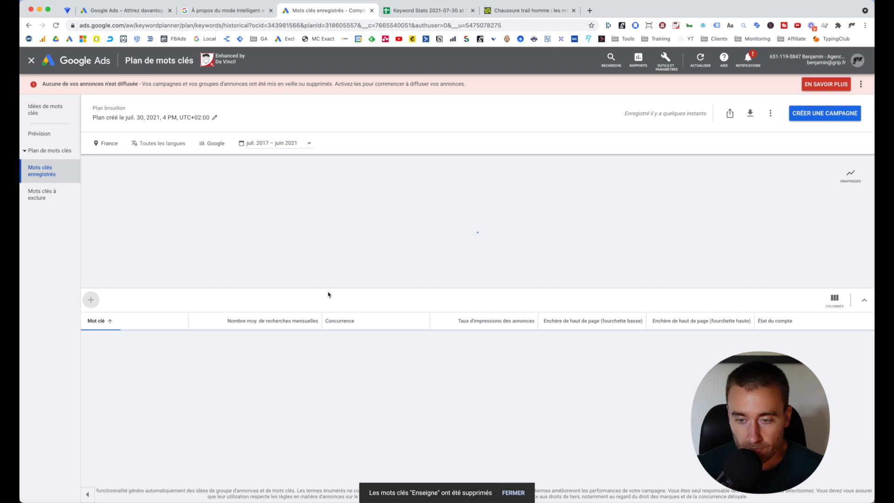
Review the saved keywords of the draft plan and sort them by average monthly searches in descending order
scroll(343, 287, down, 4)
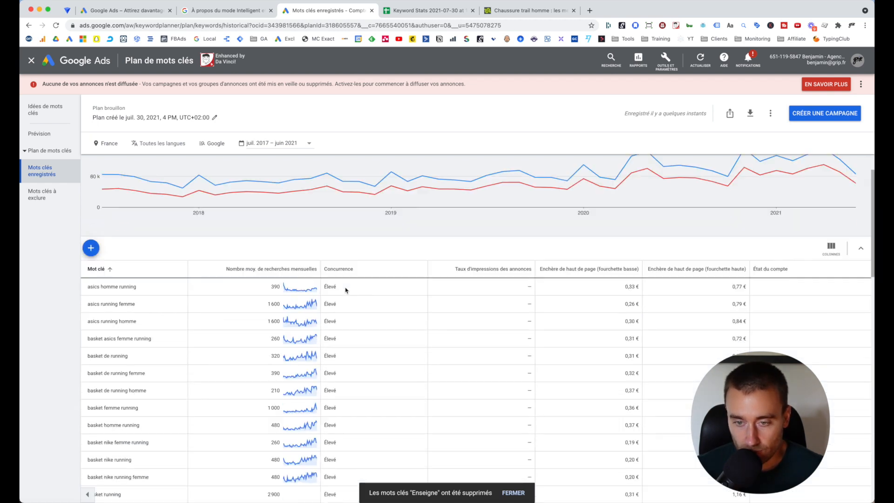
scroll(276, 219, up, 3)
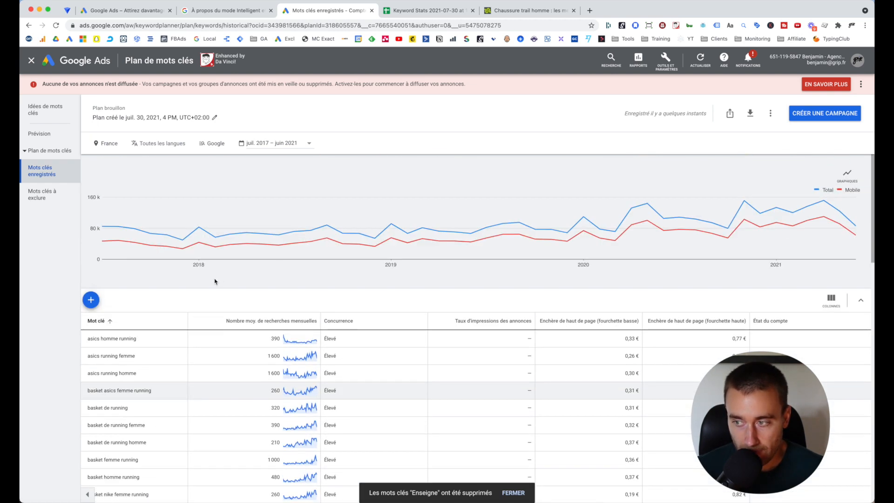
scroll(325, 293, down, 1)
scroll(324, 297, down, 1)
click(279, 270)
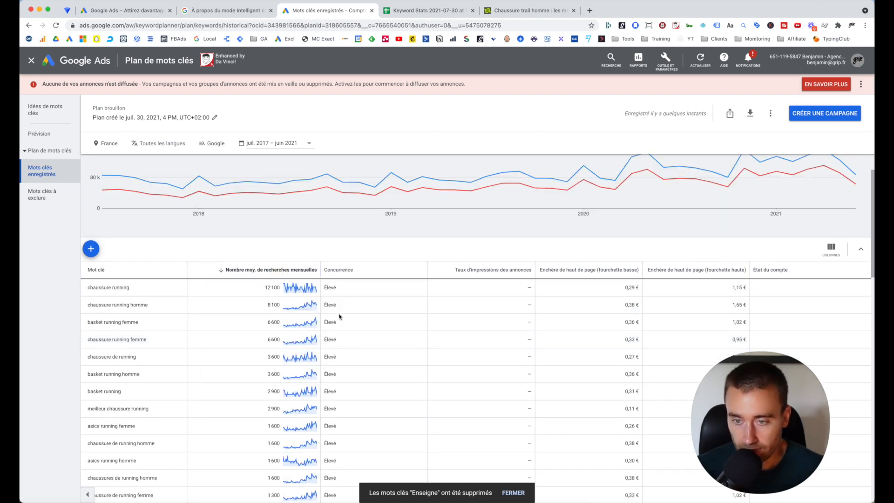
Examine the sorted saved keywords with their average monthly searches, competition and top-of-page bid ranges, along with the search volume trend chart
scroll(338, 319, down, 10)
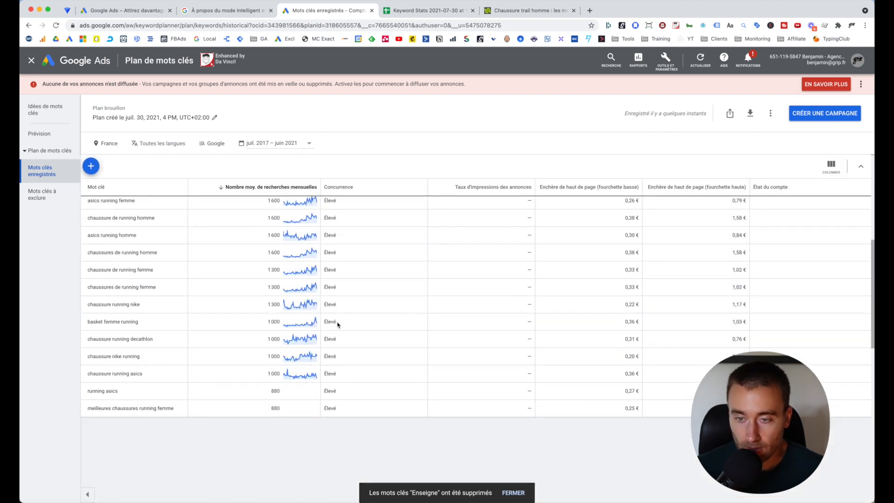
scroll(338, 325, up, 10)
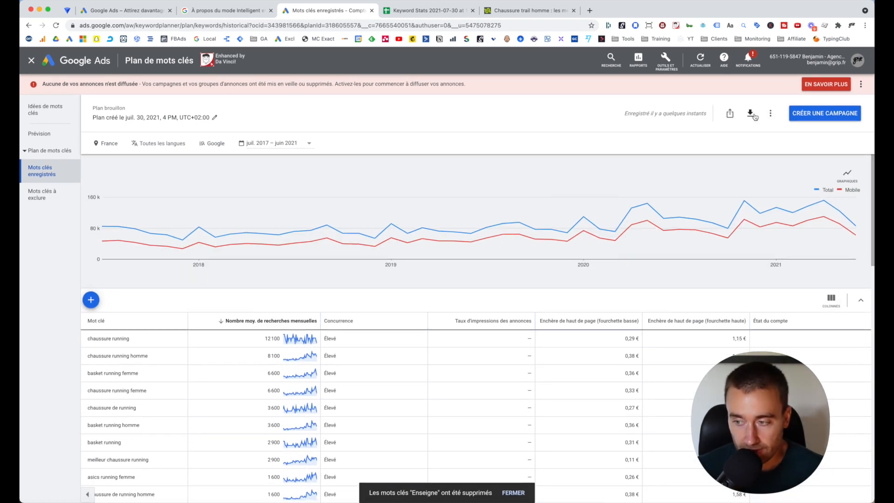
scroll(142, 370, down, 1)
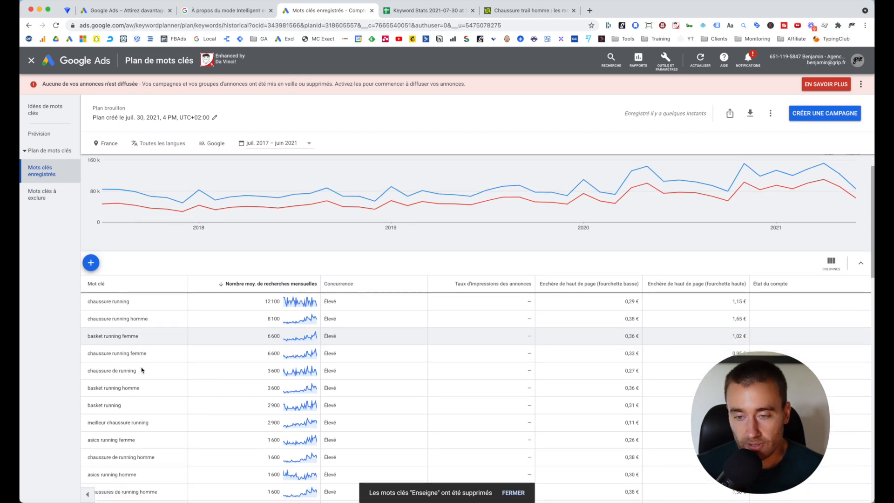
scroll(142, 370, down, 1)
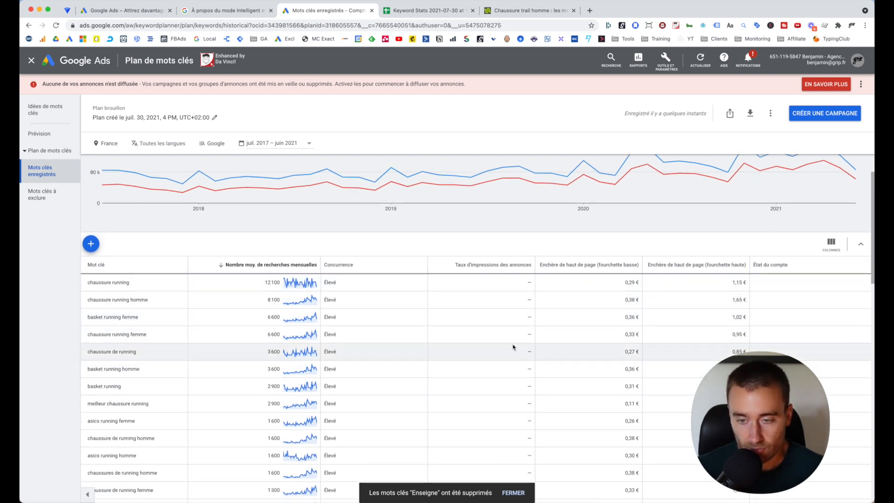
scroll(513, 347, down, 1)
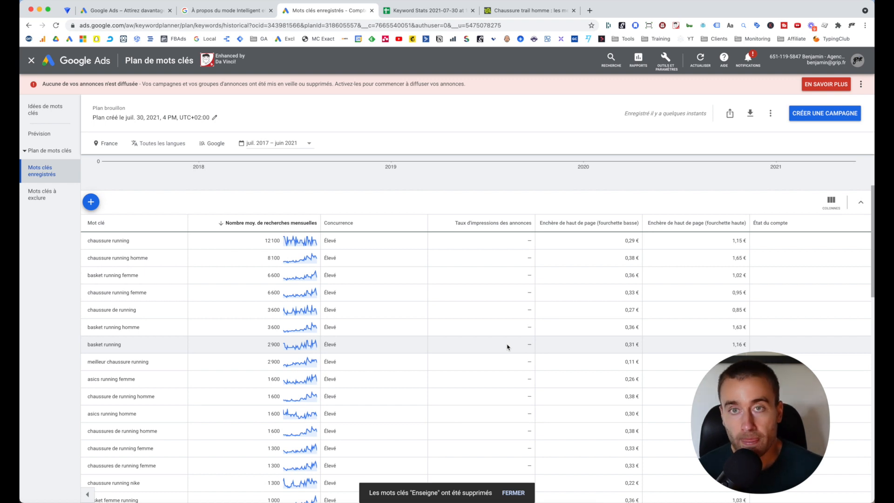
scroll(507, 347, up, 2)
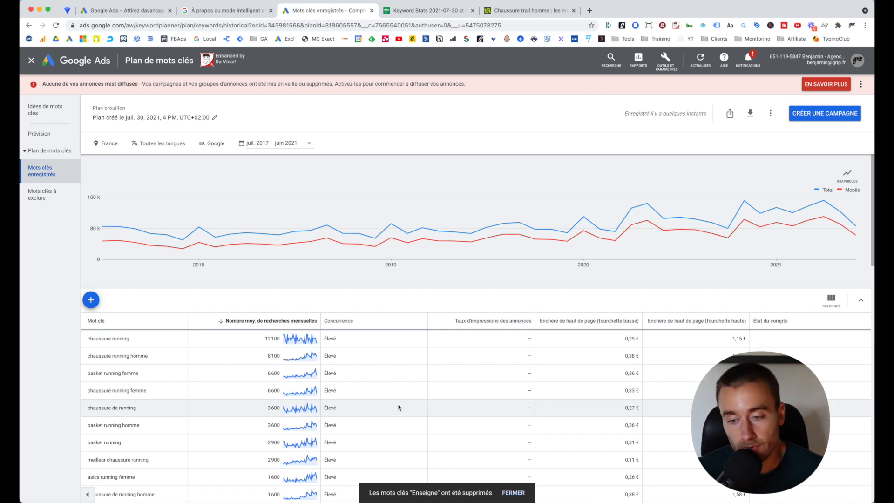
scroll(391, 408, down, 2)
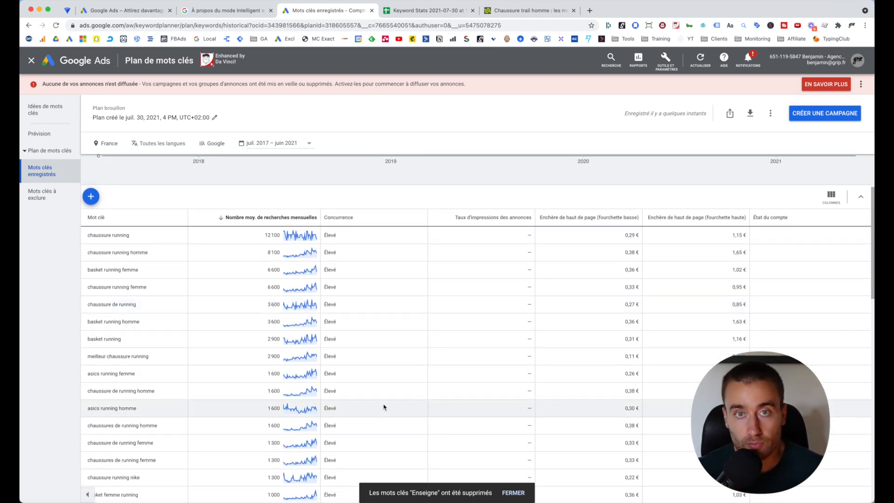
scroll(438, 289, up, 1)
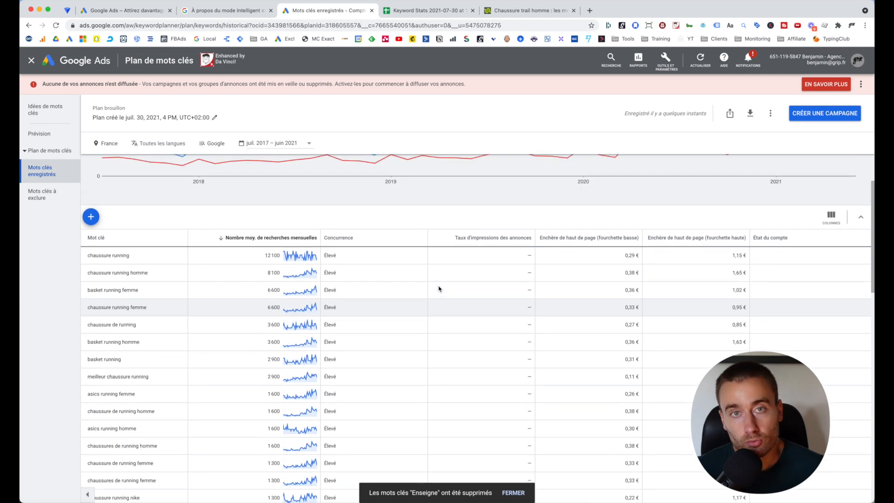
scroll(439, 288, up, 1)
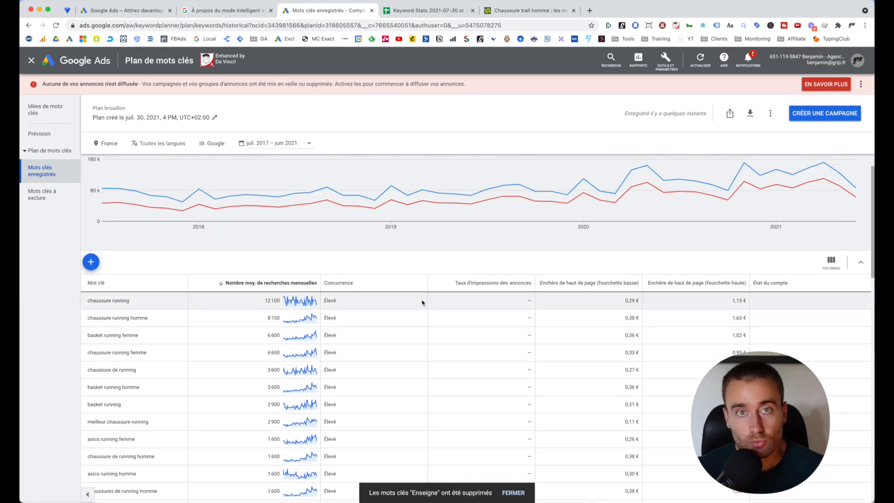